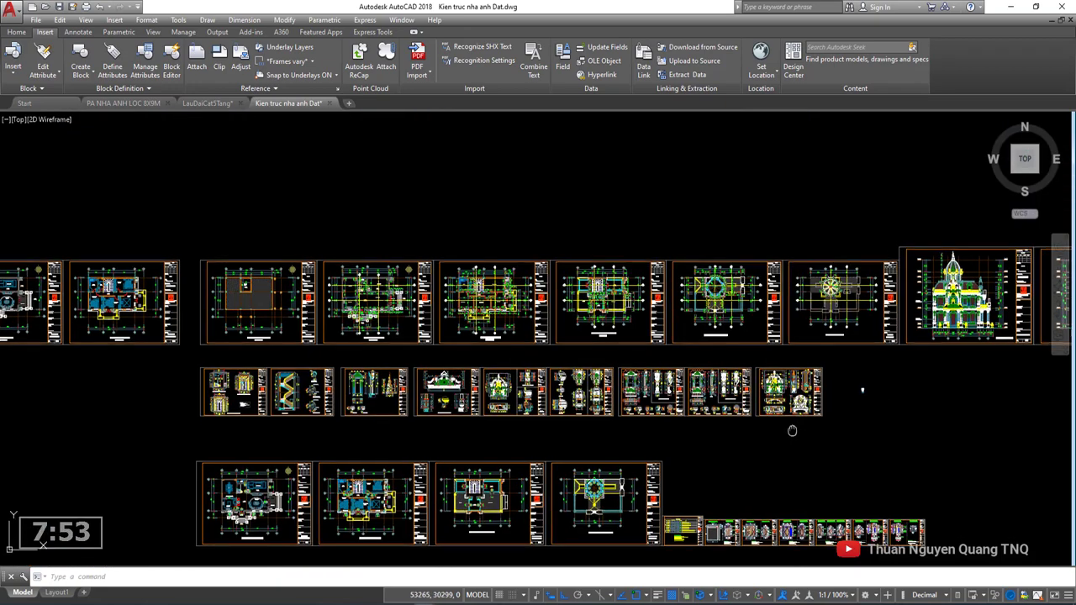
Pan and zoom across the drawing sheets to reveal those further left.
{"action": "middle_click_drag", "start_coordinate": [790, 430], "coordinate": [785, 394]}
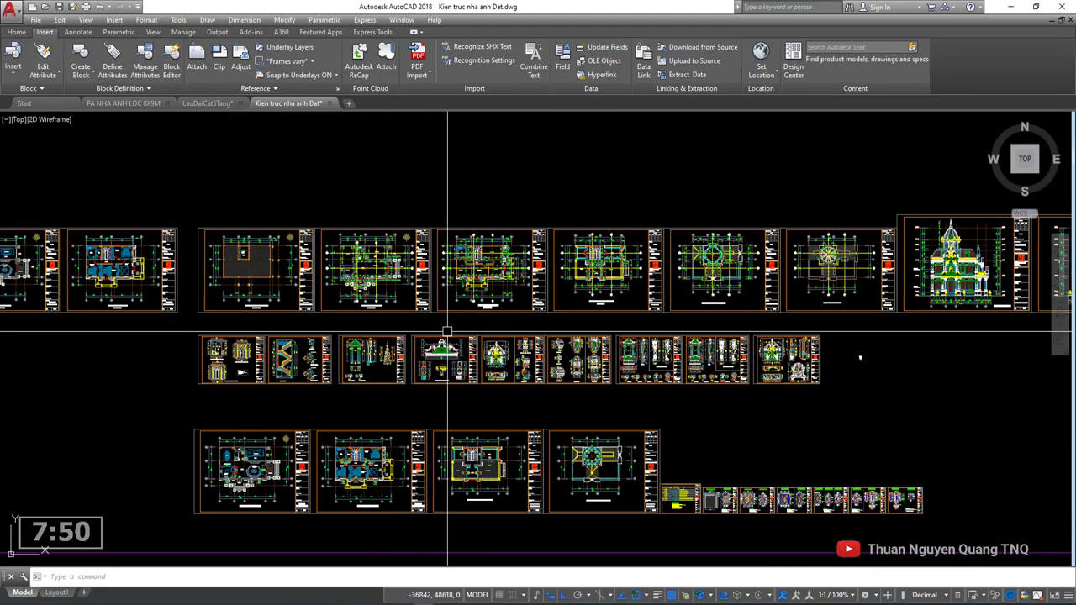
{"action": "middle_click_drag", "start_coordinate": [400, 332], "coordinate": [547, 295]}
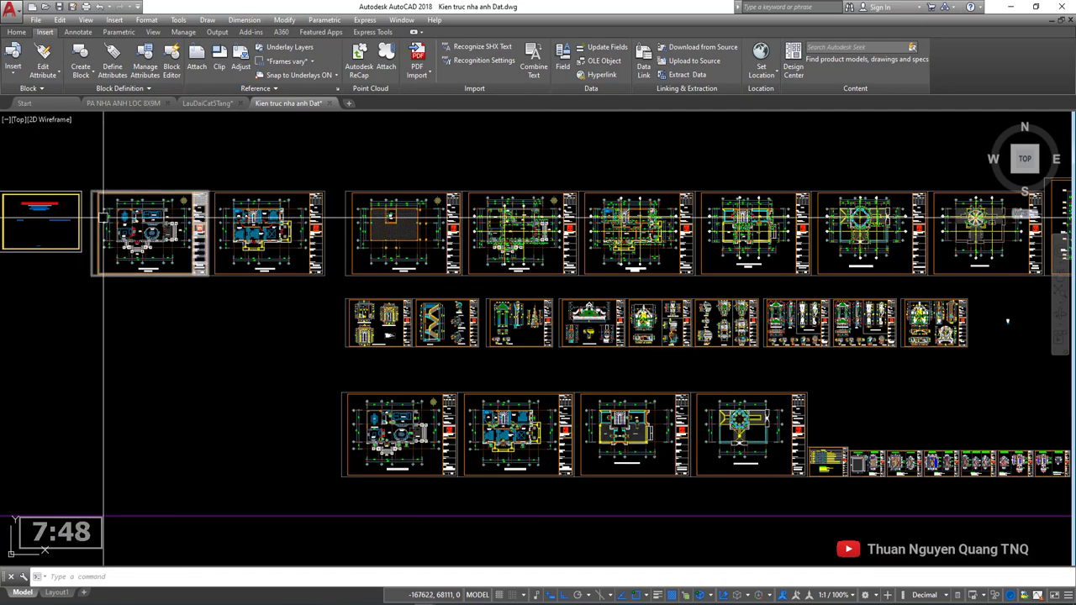
{"action": "scroll", "coordinate": [103, 217], "scroll_direction": "up", "scroll_amount": 6}
{"action": "scroll", "coordinate": [109, 235], "scroll_direction": "down", "scroll_amount": 4}
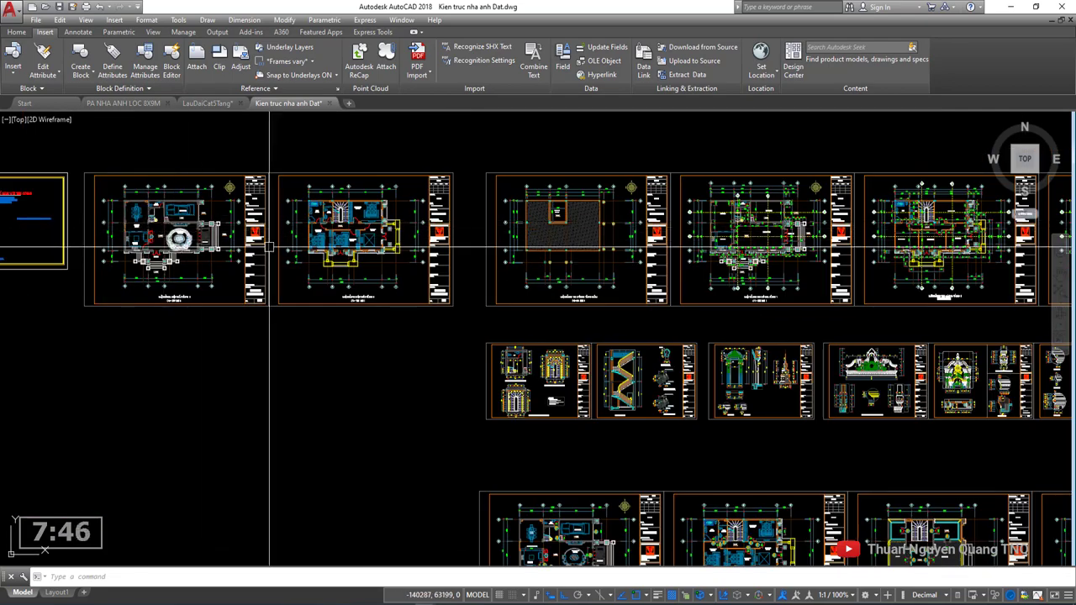
{"action": "scroll", "coordinate": [547, 303], "scroll_direction": "up", "scroll_amount": 3}
{"action": "scroll", "coordinate": [464, 299], "scroll_direction": "up", "scroll_amount": 5}
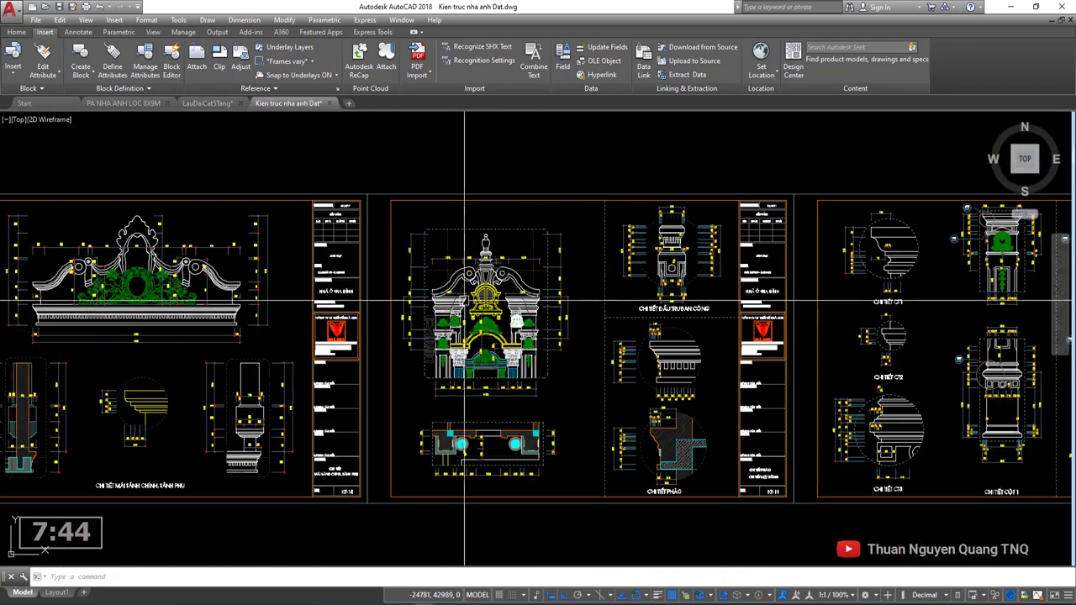
{"action": "scroll", "coordinate": [463, 298], "scroll_direction": "down", "scroll_amount": 5}
{"action": "scroll", "coordinate": [636, 307], "scroll_direction": "up", "scroll_amount": 3}
{"action": "scroll", "coordinate": [648, 334], "scroll_direction": "down", "scroll_amount": 3}
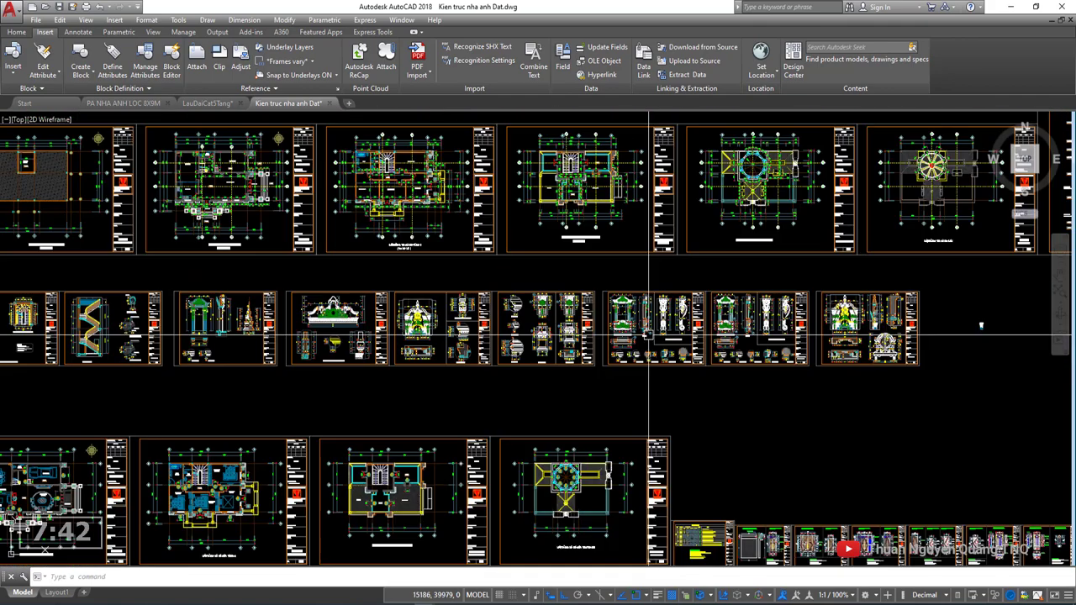
{"action": "scroll", "coordinate": [648, 335], "scroll_direction": "down", "scroll_amount": 2}
{"action": "scroll", "coordinate": [734, 329], "scroll_direction": "up", "scroll_amount": 1}
{"action": "scroll", "coordinate": [680, 320], "scroll_direction": "up", "scroll_amount": 4}
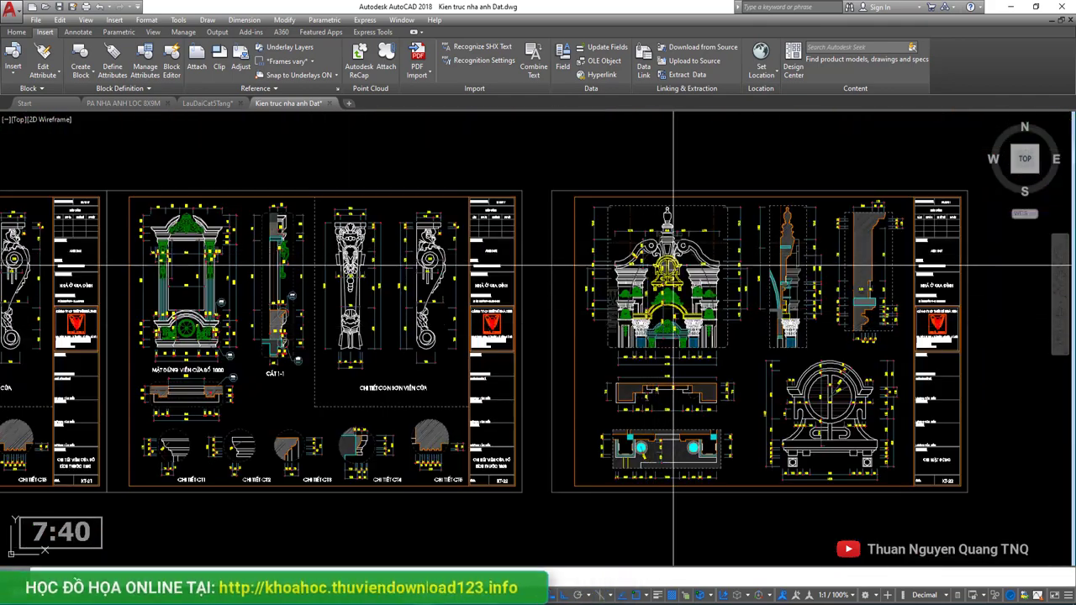
{"action": "scroll", "coordinate": [673, 267], "scroll_direction": "up", "scroll_amount": 3}
{"action": "scroll", "coordinate": [672, 270], "scroll_direction": "down", "scroll_amount": 1}
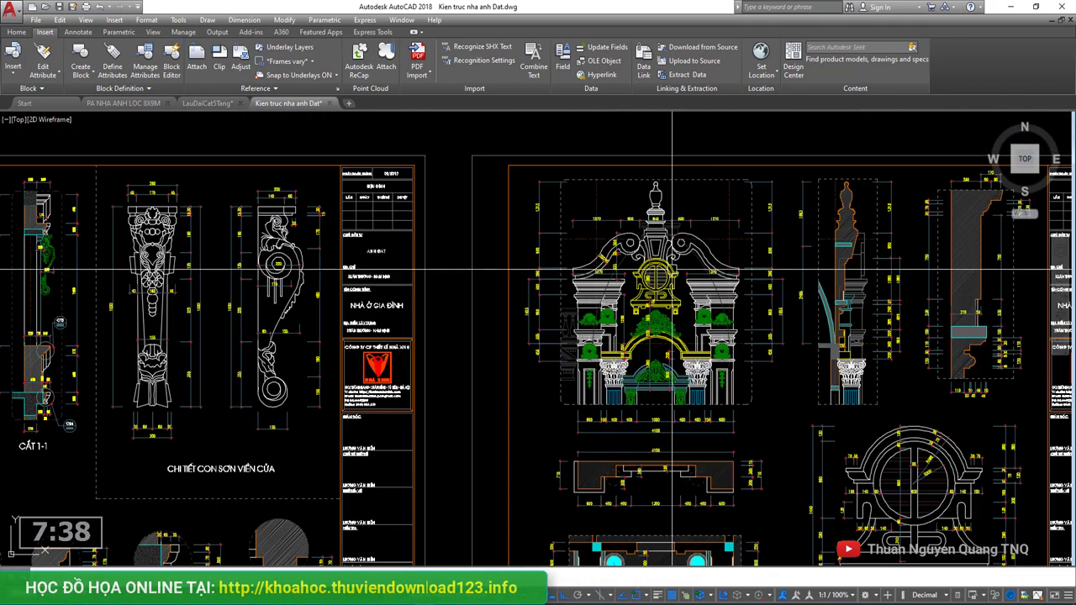
Pan to the arch gate detail sheet and zoom in on the Corinthian capital.
{"action": "middle_click_drag", "start_coordinate": [742, 347], "coordinate": [609, 298]}
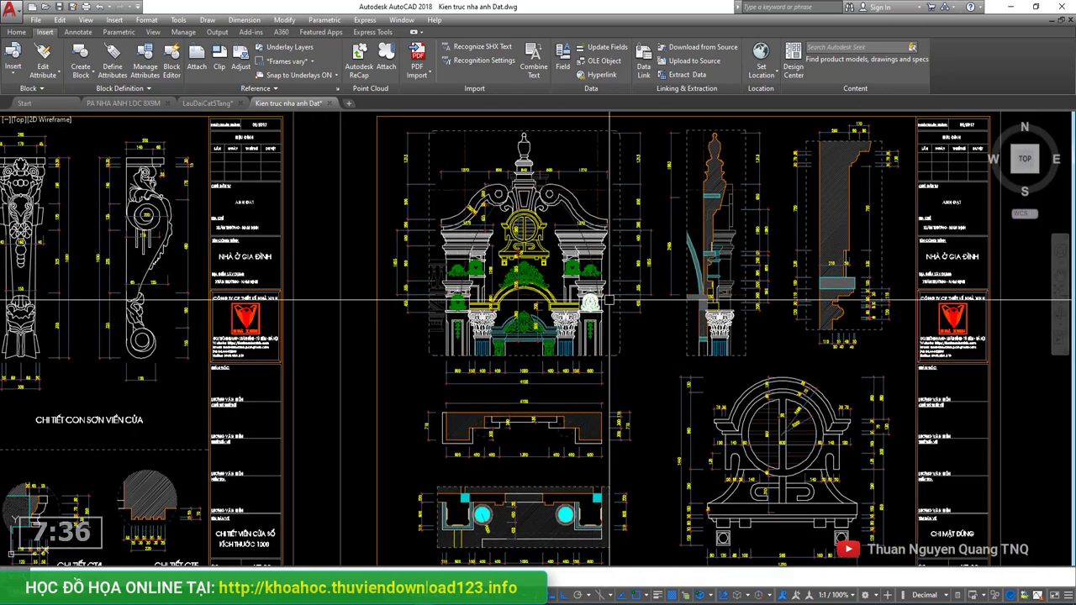
{"action": "scroll", "coordinate": [793, 300], "scroll_direction": "down", "scroll_amount": 4}
{"action": "scroll", "coordinate": [751, 384], "scroll_direction": "up", "scroll_amount": 1}
{"action": "scroll", "coordinate": [624, 445], "scroll_direction": "up", "scroll_amount": 1}
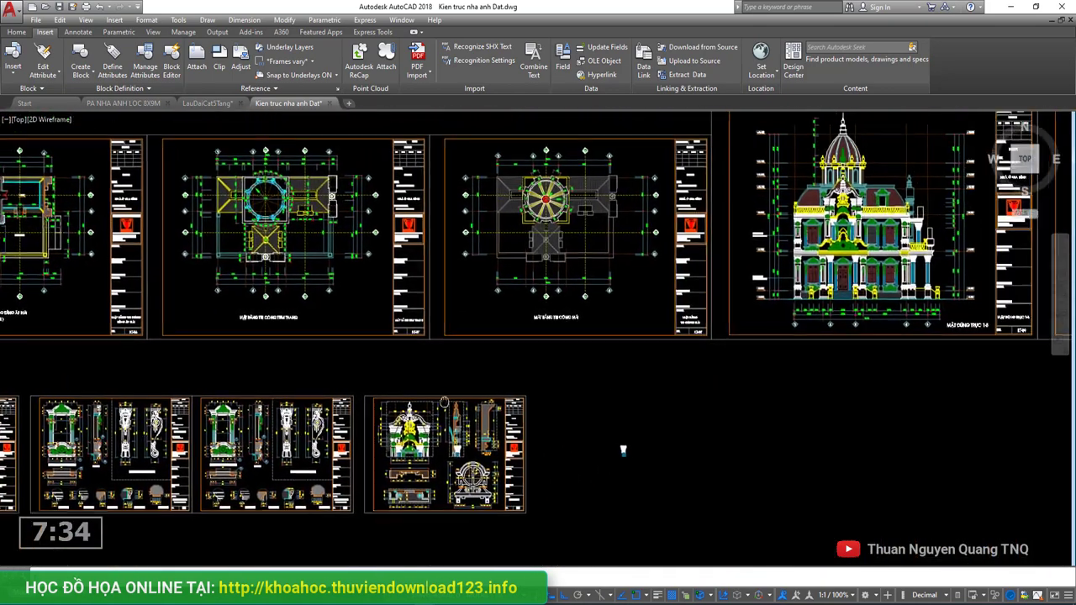
{"action": "scroll", "coordinate": [625, 444], "scroll_direction": "up", "scroll_amount": 2}
{"action": "scroll", "coordinate": [840, 210], "scroll_direction": "up", "scroll_amount": 4}
{"action": "scroll", "coordinate": [841, 210], "scroll_direction": "up", "scroll_amount": 1}
{"action": "scroll", "coordinate": [756, 210], "scroll_direction": "up", "scroll_amount": 2}
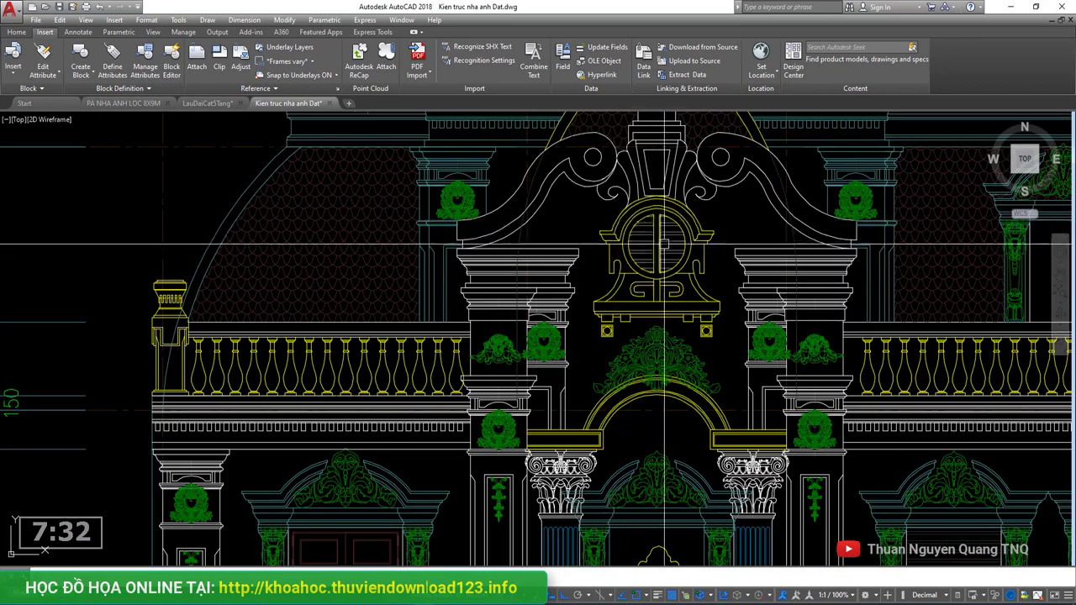
{"action": "scroll", "coordinate": [722, 252], "scroll_direction": "down", "scroll_amount": 5}
{"action": "scroll", "coordinate": [701, 217], "scroll_direction": "down", "scroll_amount": 2}
{"action": "scroll", "coordinate": [631, 365], "scroll_direction": "down", "scroll_amount": 4}
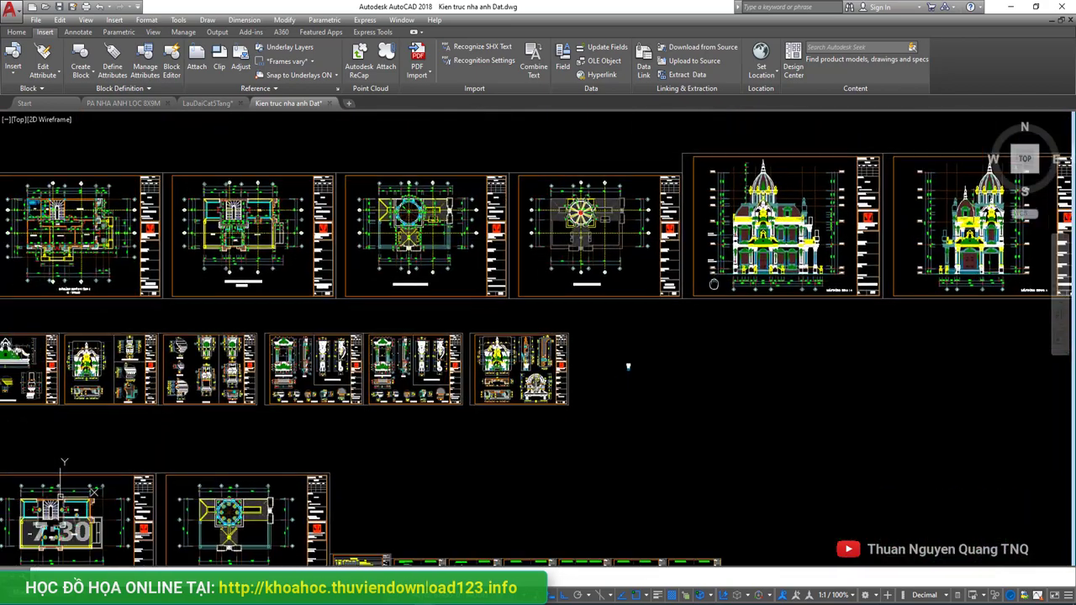
{"action": "scroll", "coordinate": [626, 370], "scroll_direction": "up", "scroll_amount": 4}
{"action": "scroll", "coordinate": [620, 342], "scroll_direction": "up", "scroll_amount": 2}
{"action": "scroll", "coordinate": [619, 342], "scroll_direction": "up", "scroll_amount": 2}
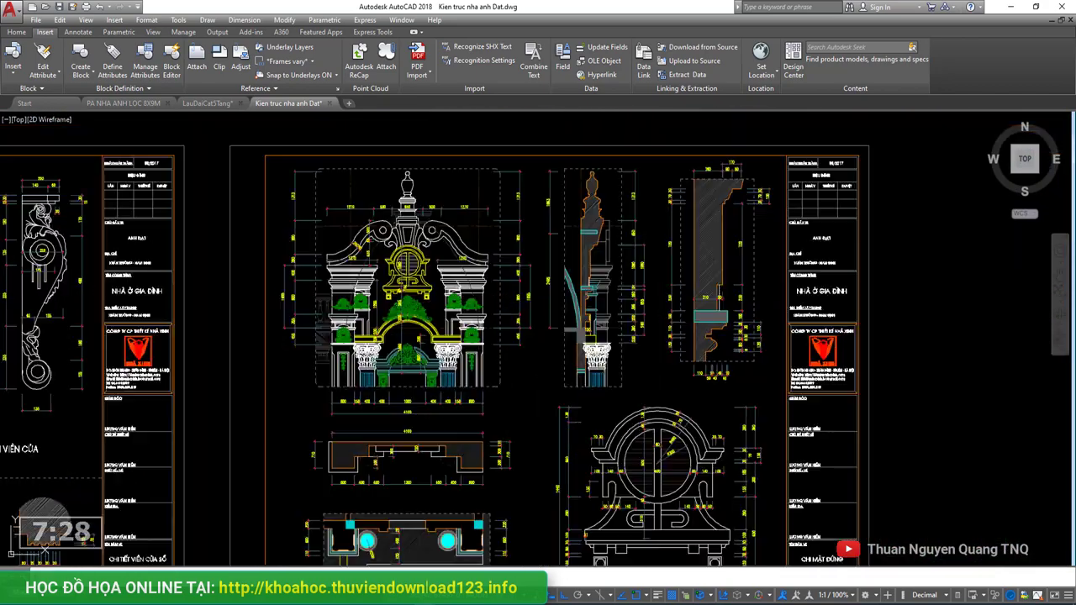
{"action": "scroll", "coordinate": [605, 353], "scroll_direction": "up", "scroll_amount": 3}
{"action": "scroll", "coordinate": [588, 368], "scroll_direction": "up", "scroll_amount": 2}
{"action": "scroll", "coordinate": [586, 372], "scroll_direction": "down", "scroll_amount": 3}
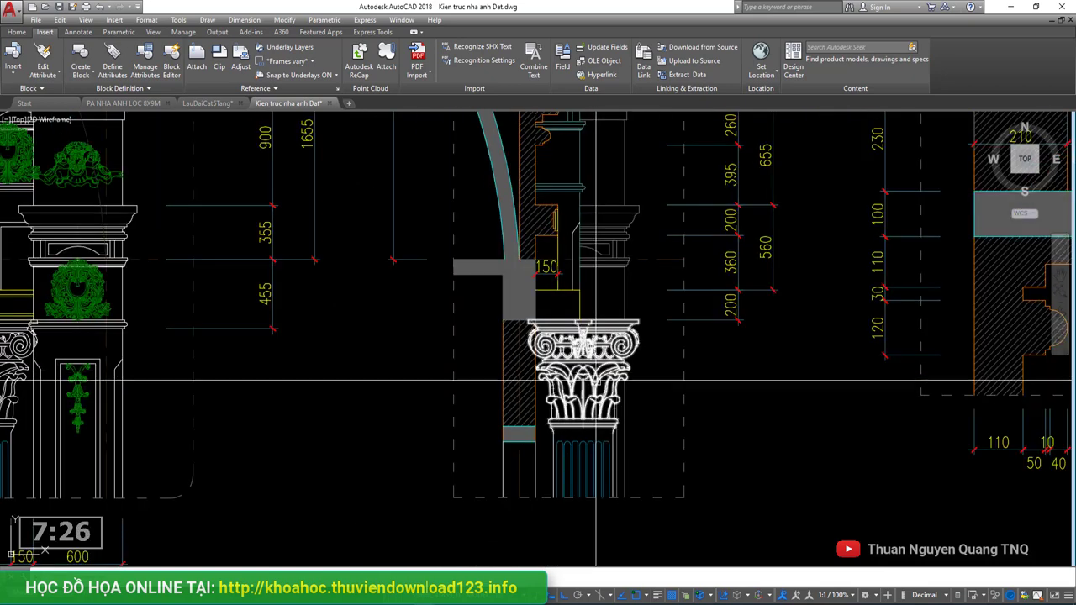
{"action": "scroll", "coordinate": [601, 267], "scroll_direction": "up", "scroll_amount": 5}
{"action": "left_click", "coordinate": [601, 266]}
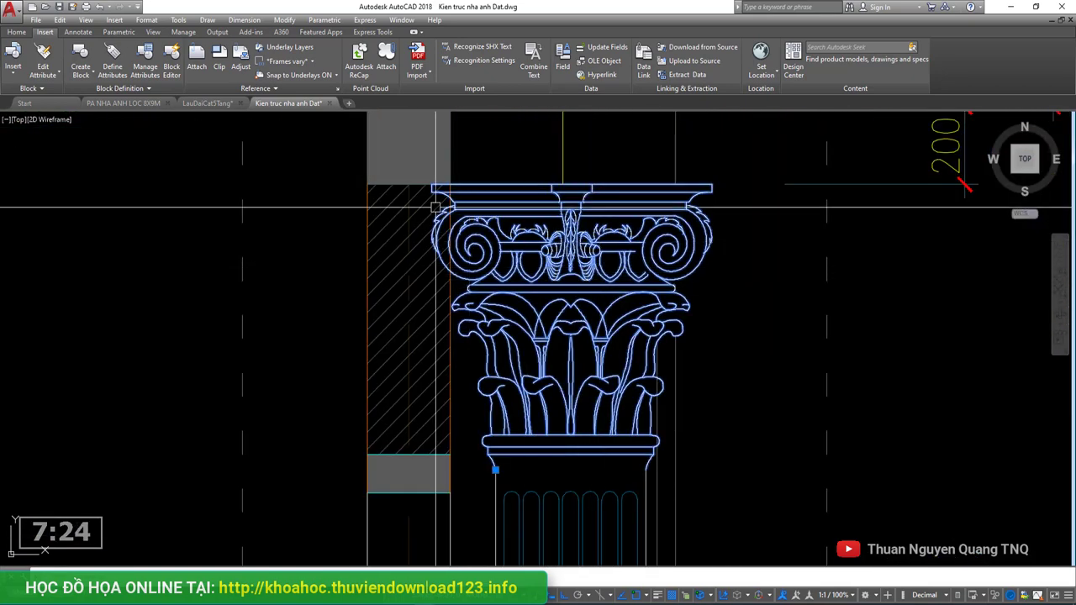
{"action": "middle_click_drag", "start_coordinate": [576, 434], "coordinate": [568, 354]}
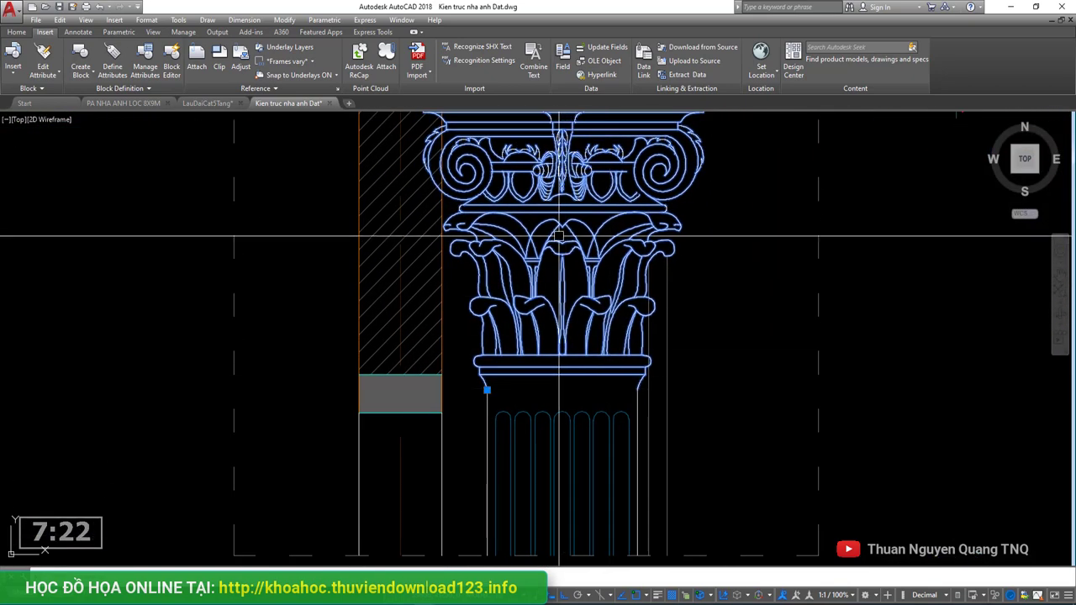
{"action": "scroll", "coordinate": [580, 244], "scroll_direction": "down", "scroll_amount": 3}
{"action": "scroll", "coordinate": [595, 266], "scroll_direction": "down", "scroll_amount": 6}
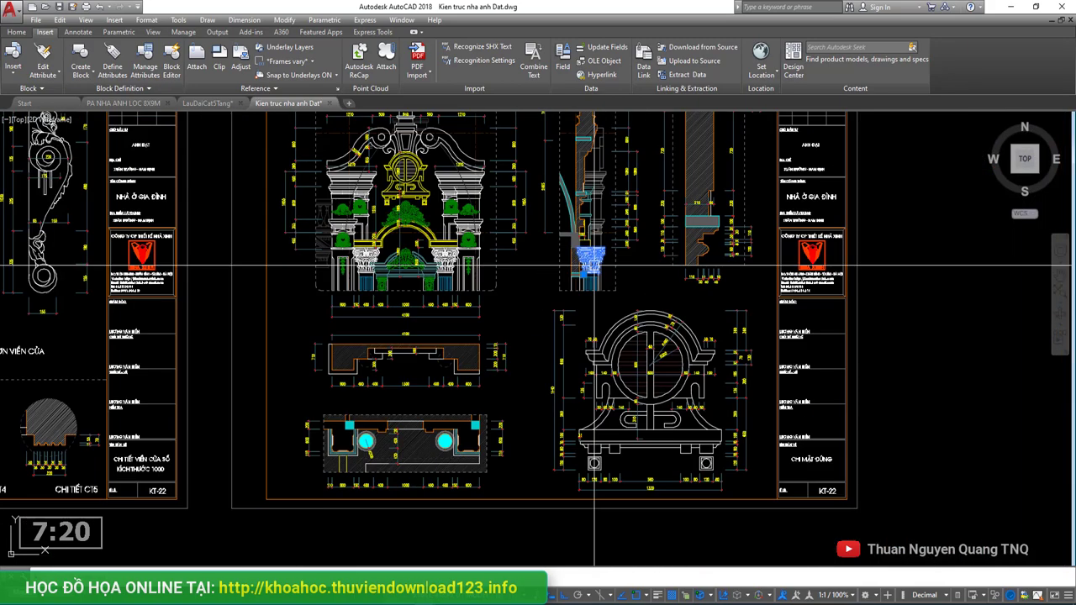
{"action": "scroll", "coordinate": [594, 266], "scroll_direction": "down", "scroll_amount": 3}
{"action": "scroll", "coordinate": [735, 264], "scroll_direction": "up", "scroll_amount": 5}
{"action": "scroll", "coordinate": [697, 235], "scroll_direction": "up", "scroll_amount": 5}
{"action": "left_click", "coordinate": [772, 224]}
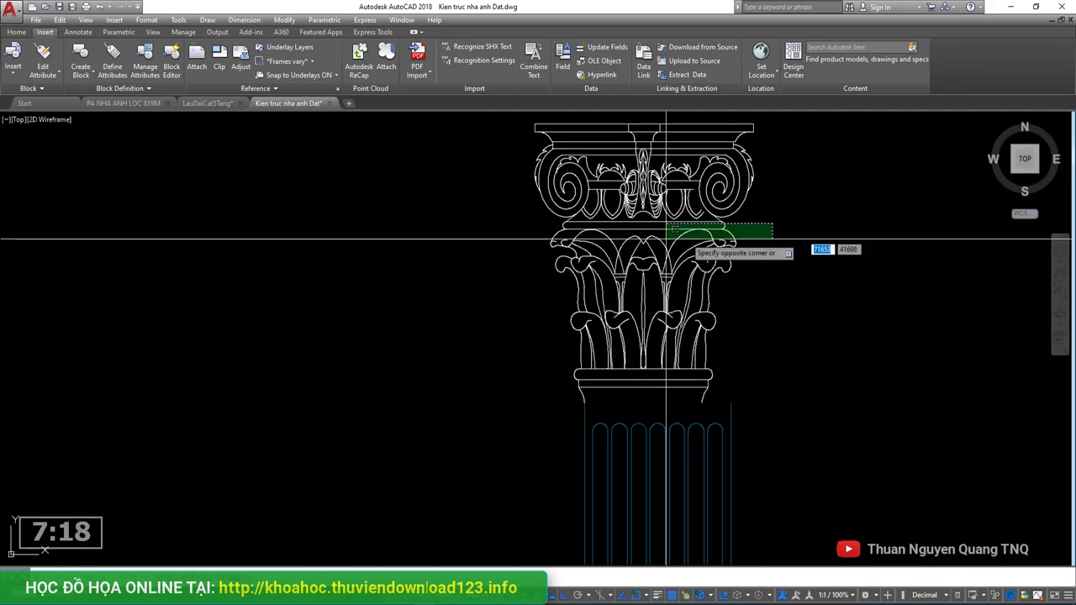
{"action": "left_click", "coordinate": [667, 240]}
{"action": "key", "text": "Escape"}
{"action": "scroll", "coordinate": [666, 239], "scroll_direction": "down", "scroll_amount": 2}
{"action": "left_click", "coordinate": [497, 175]}
{"action": "left_click", "coordinate": [722, 347]}
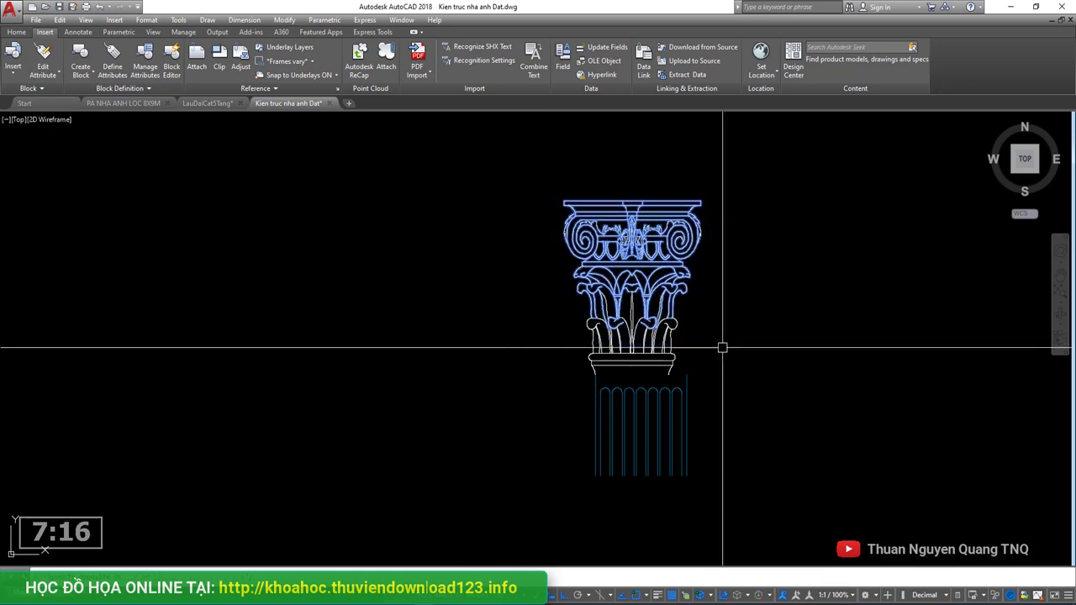
{"action": "key", "text": "Escape"}
{"action": "scroll", "coordinate": [713, 361], "scroll_direction": "up", "scroll_amount": 2}
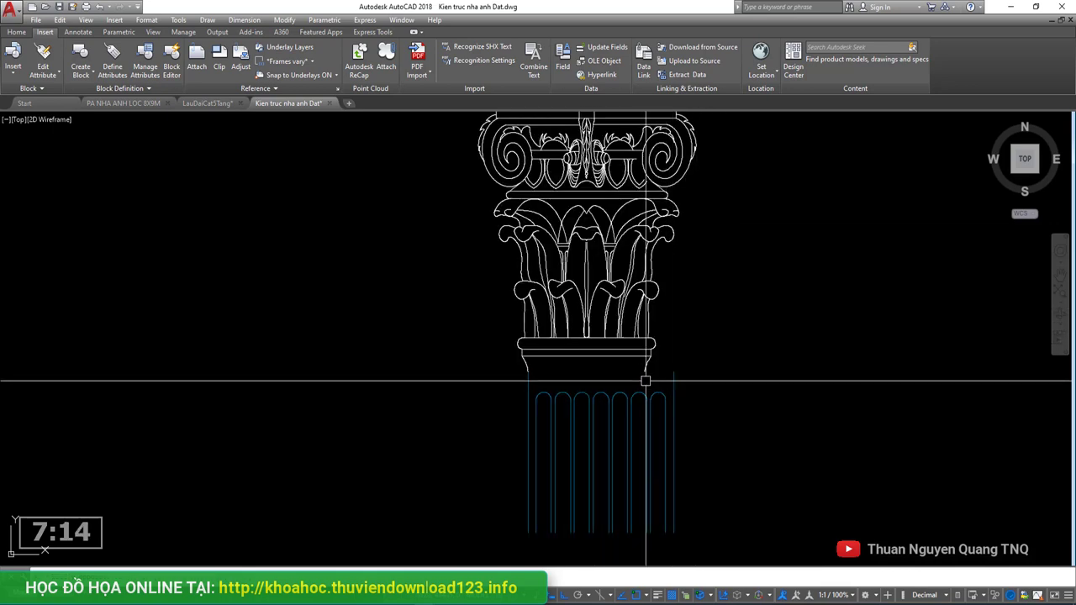
Close the ZoomIt options window and magnify the screen around the column capital with Ctrl+1.
{"action": "scroll", "coordinate": [662, 370], "scroll_direction": "down", "scroll_amount": 2}
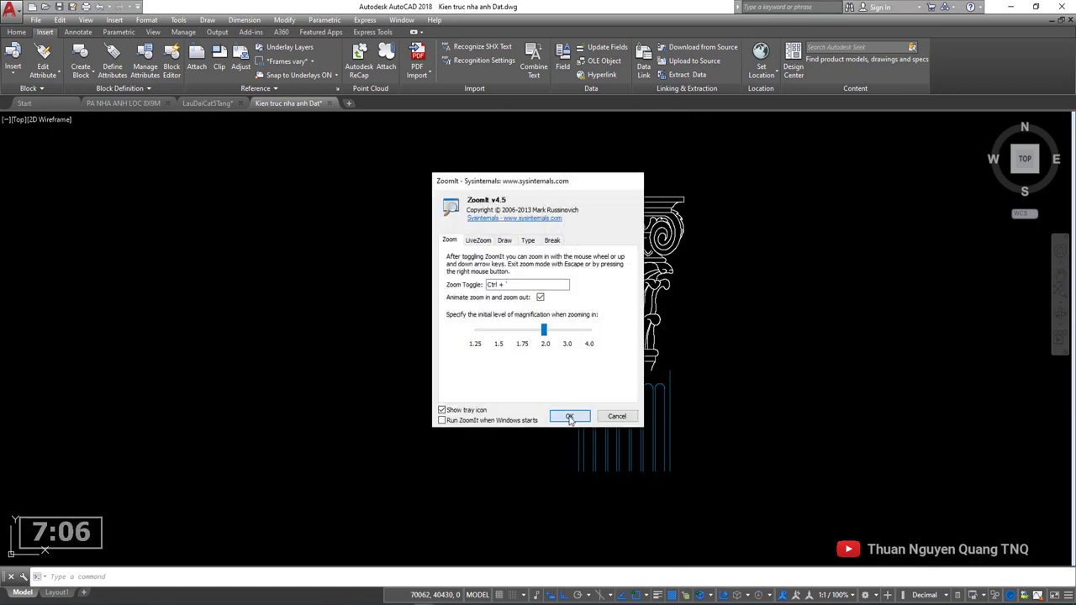
{"action": "left_click", "coordinate": [569, 418]}
{"action": "key", "text": "ctrl+1"}
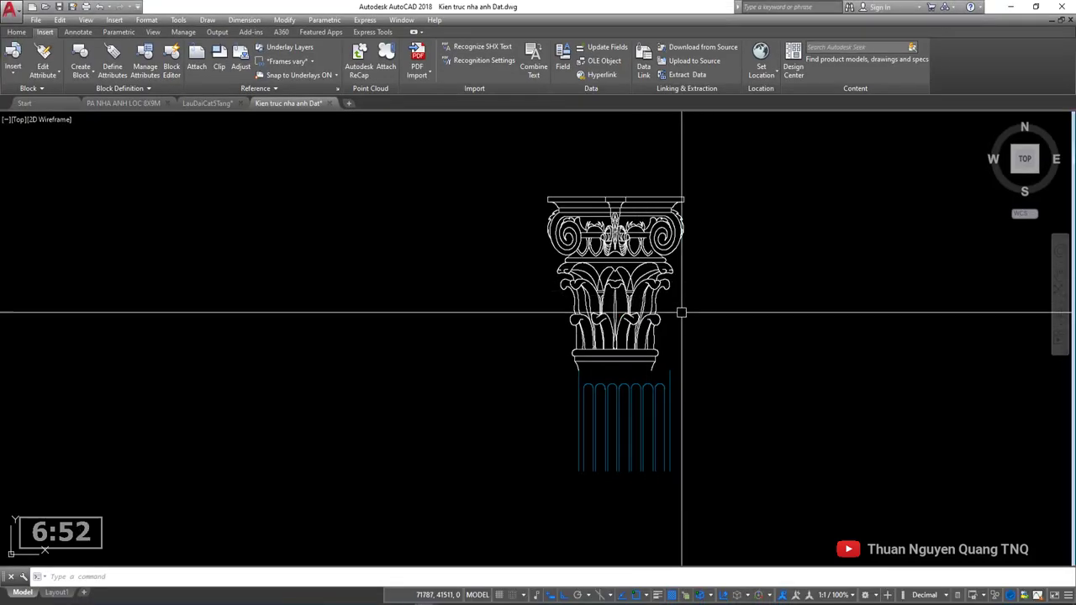
Zoom in and out around the gate sheet to locate the Corinthian capital.
{"action": "scroll", "coordinate": [701, 311], "scroll_direction": "down", "scroll_amount": 7}
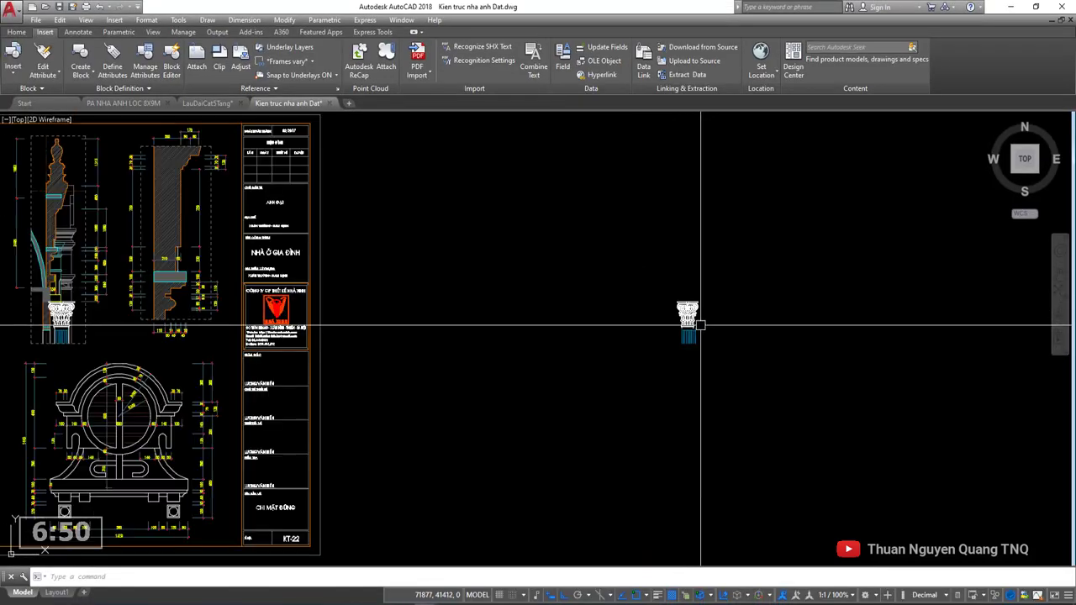
{"action": "scroll", "coordinate": [714, 294], "scroll_direction": "up", "scroll_amount": 5}
{"action": "scroll", "coordinate": [757, 311], "scroll_direction": "down", "scroll_amount": 5}
{"action": "scroll", "coordinate": [783, 313], "scroll_direction": "down", "scroll_amount": 4}
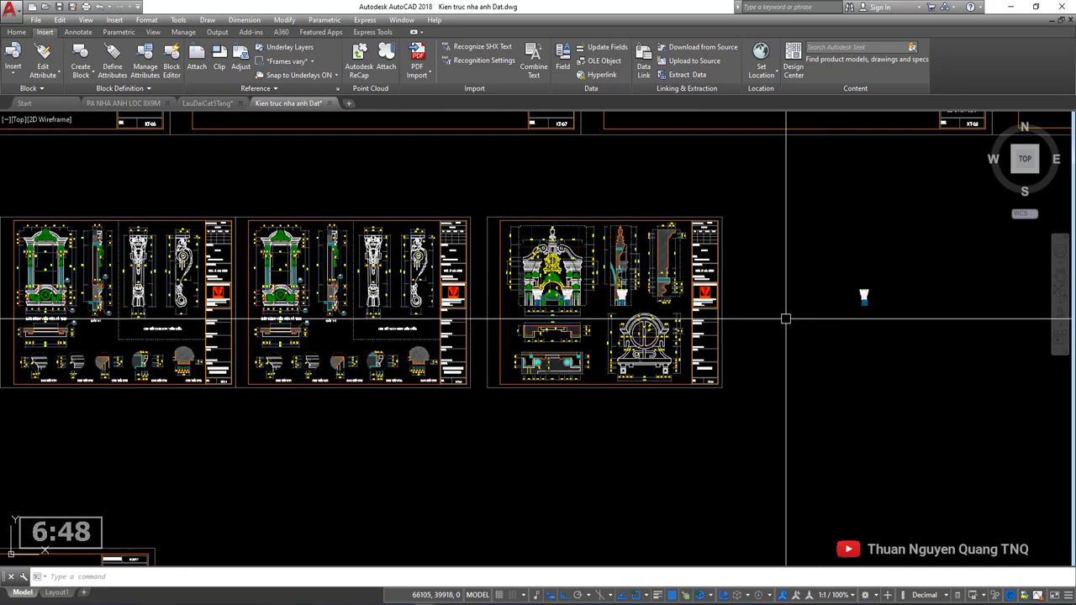
{"action": "scroll", "coordinate": [863, 296], "scroll_direction": "up", "scroll_amount": 8}
{"action": "scroll", "coordinate": [593, 286], "scroll_direction": "up", "scroll_amount": 2}
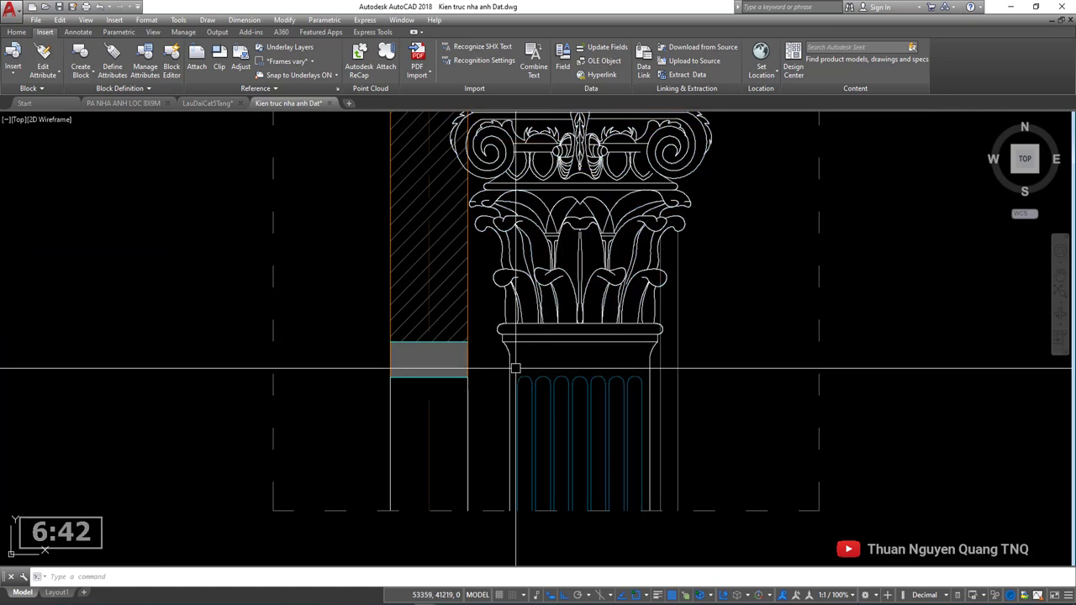
{"action": "scroll", "coordinate": [589, 257], "scroll_direction": "down", "scroll_amount": 2}
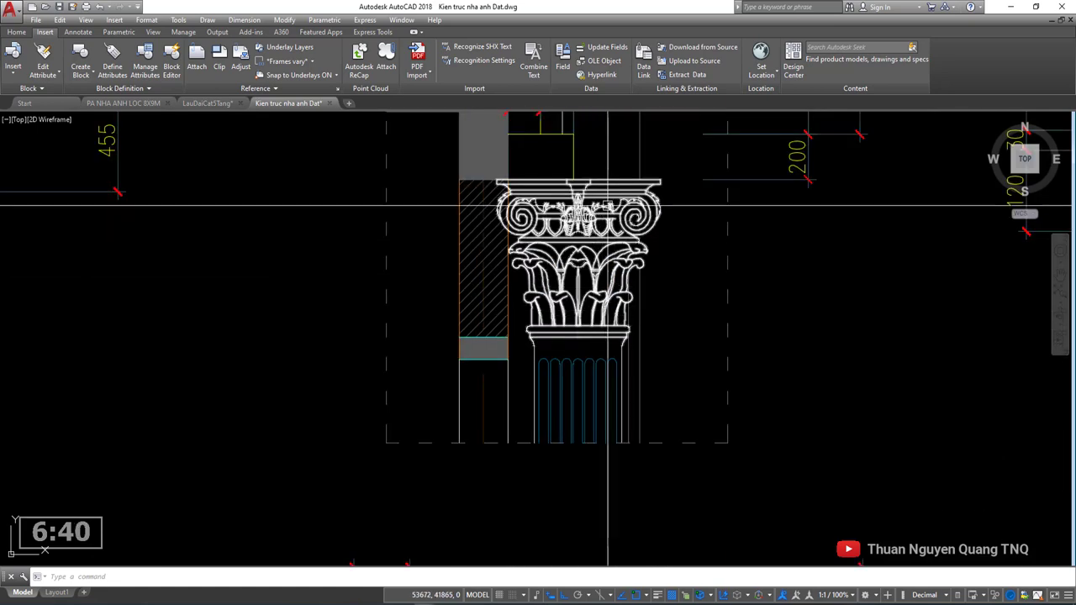
{"action": "scroll", "coordinate": [595, 253], "scroll_direction": "down", "scroll_amount": 8}
Pan and zoom onto the Corinthian capital, then show the Properties palette.
{"action": "middle_click_drag", "start_coordinate": [961, 253], "coordinate": [720, 240]}
{"action": "scroll", "coordinate": [718, 240], "scroll_direction": "up", "scroll_amount": 8}
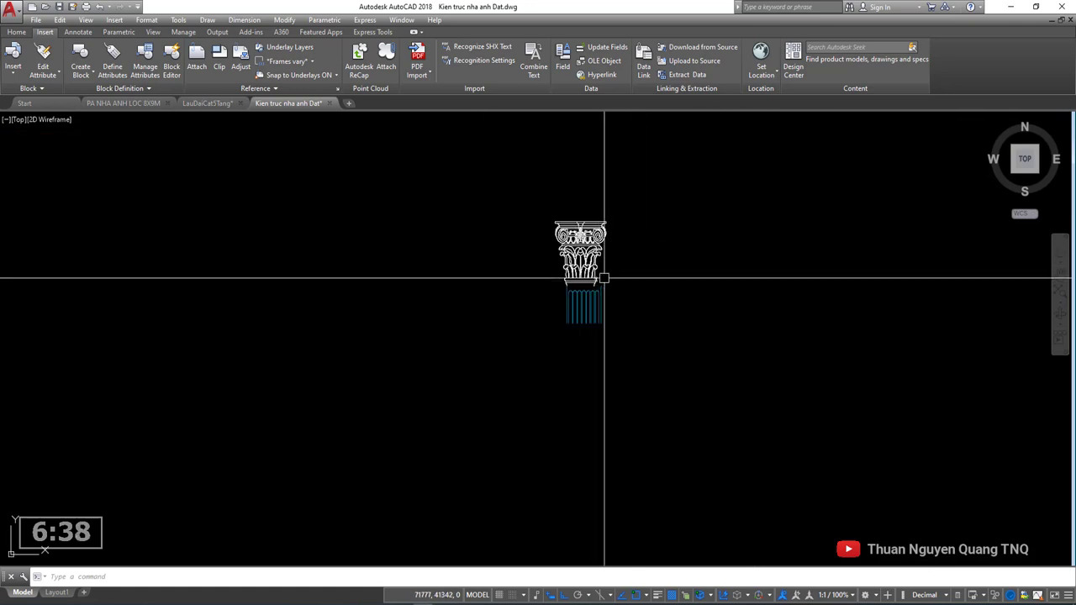
{"action": "scroll", "coordinate": [602, 279], "scroll_direction": "up", "scroll_amount": 4}
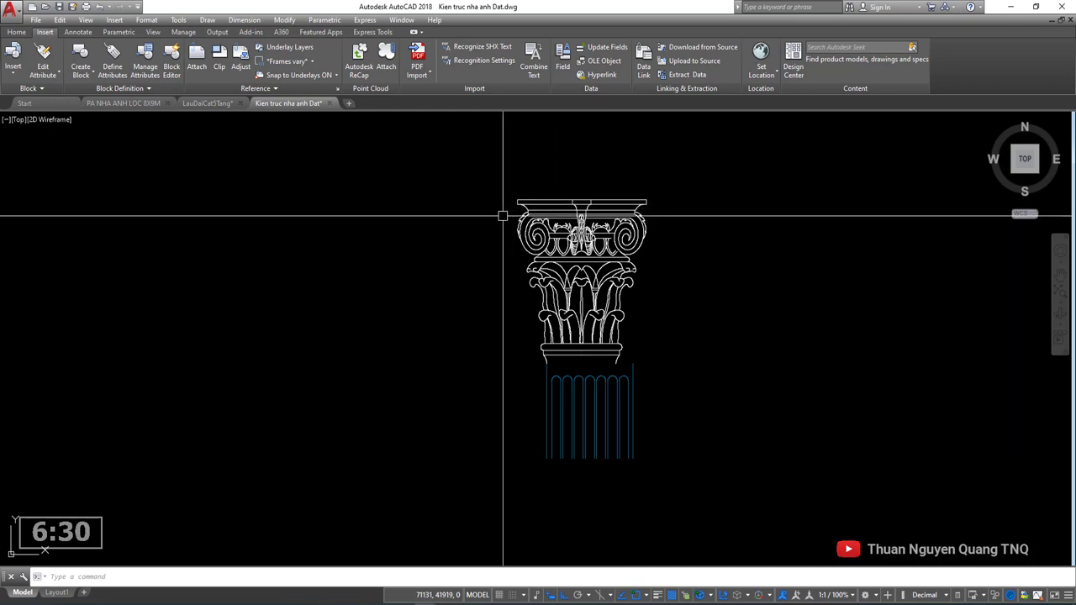
{"action": "key", "text": "ctrl+1"}
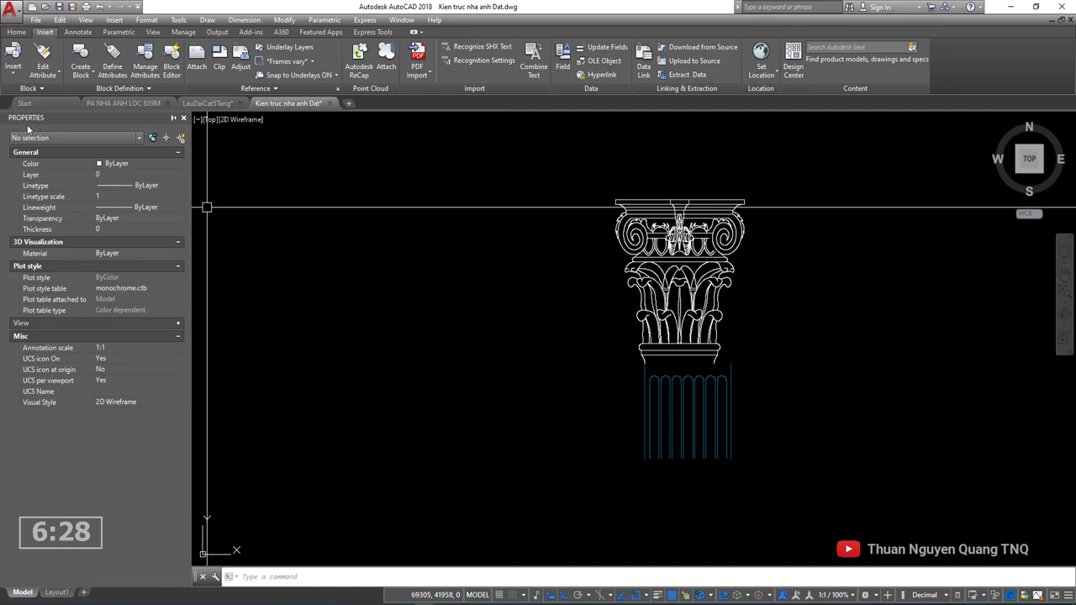
Close and reopen the Properties palette twice, using its X button and a repeated command.
{"action": "left_click", "coordinate": [184, 118]}
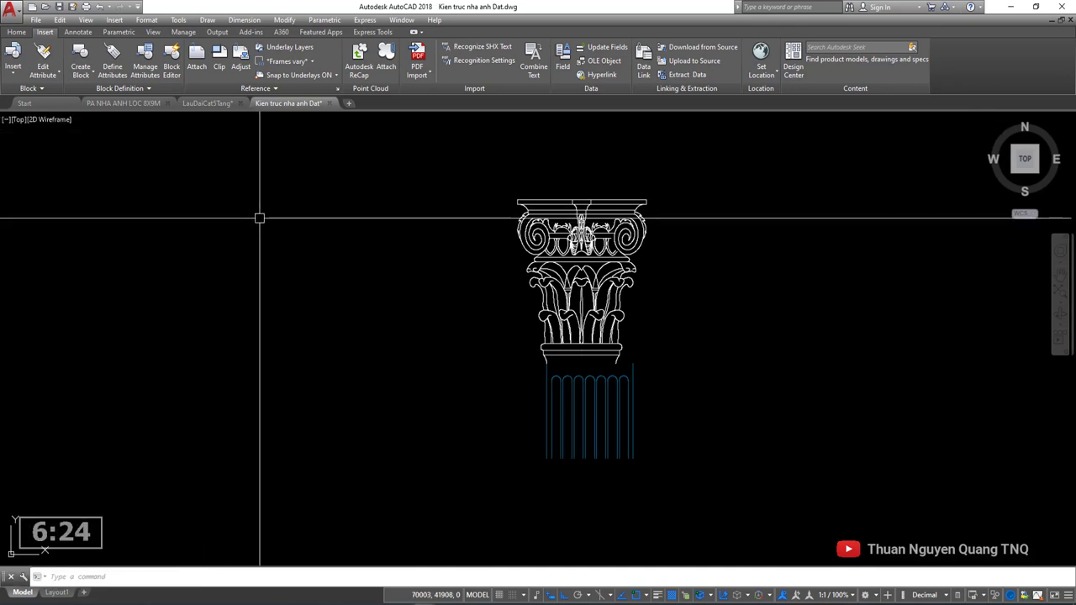
{"action": "type", "text": "dh"}
{"action": "key", "text": "Return"}
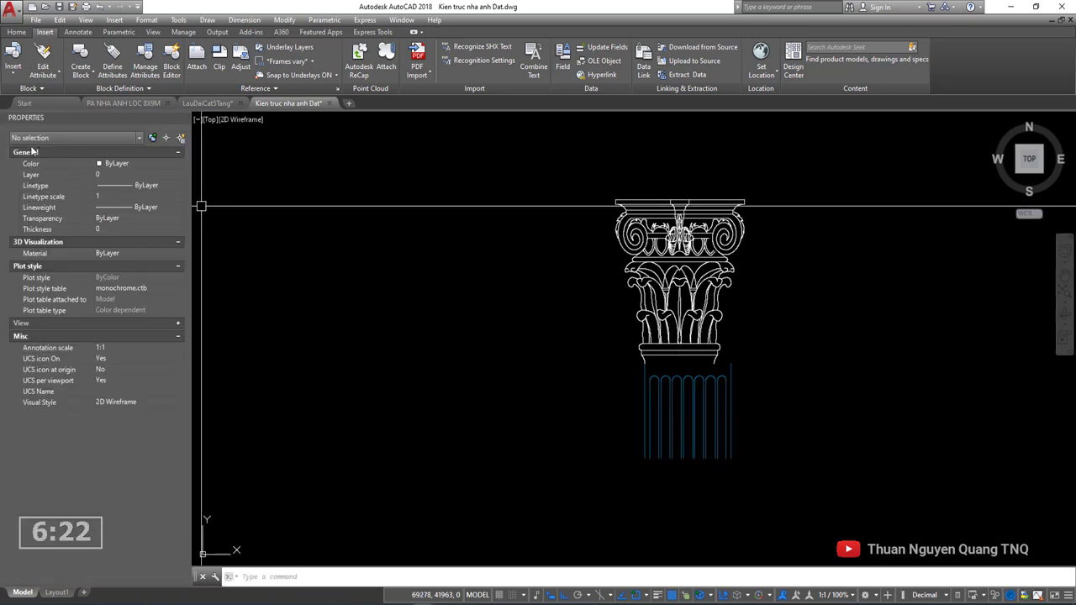
{"action": "left_click", "coordinate": [183, 119]}
{"action": "type", "text": "MO"}
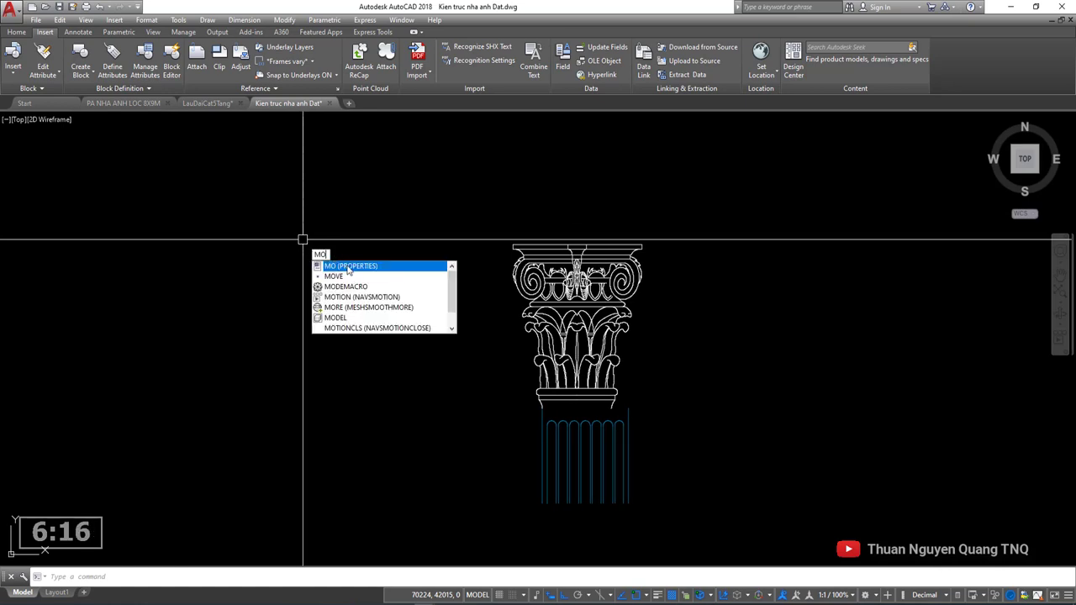
{"action": "key", "text": "Return"}
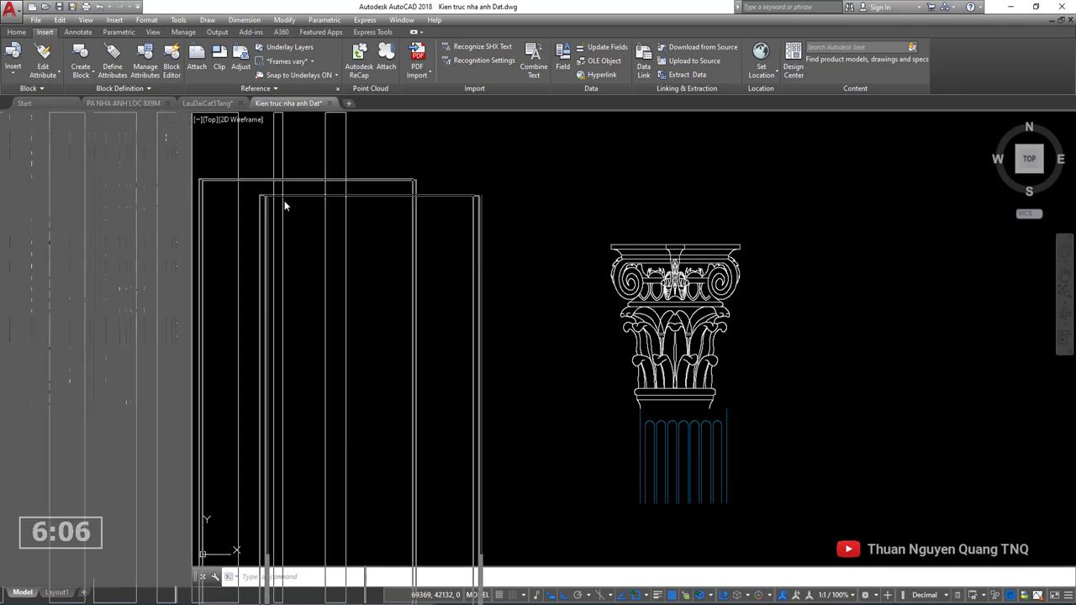
Undock the Properties palette, close it, and zoom in on the capital.
{"action": "mouse_move", "coordinate": [219, 189]}
{"action": "left_mouse_down"}
{"action": "mouse_move", "coordinate": [265, 189]}
{"action": "mouse_move", "coordinate": [3, 167]}
{"action": "left_mouse_up"}
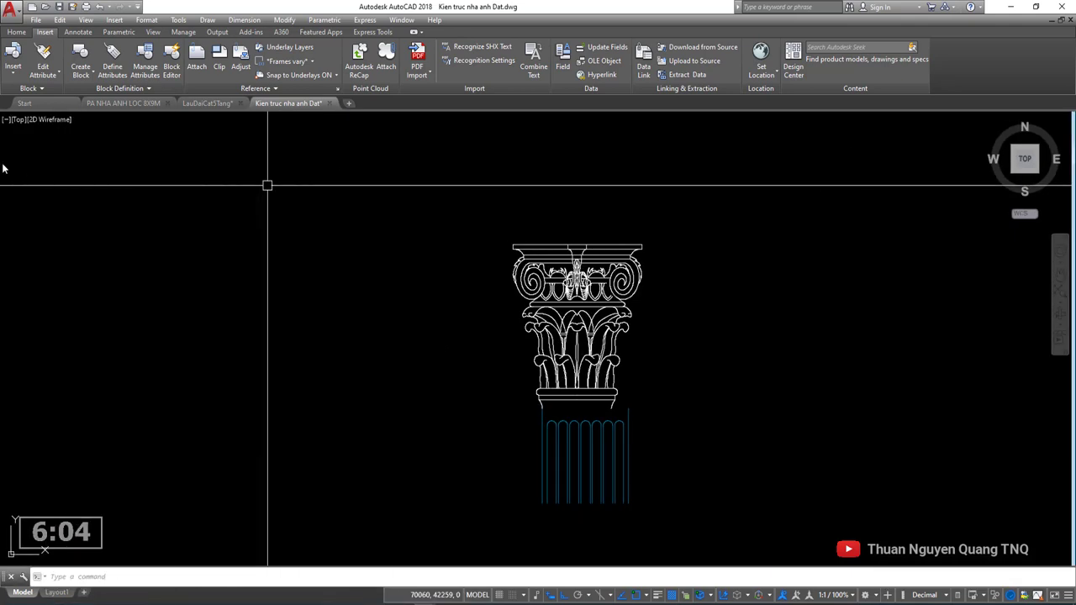
{"action": "left_click", "coordinate": [185, 119]}
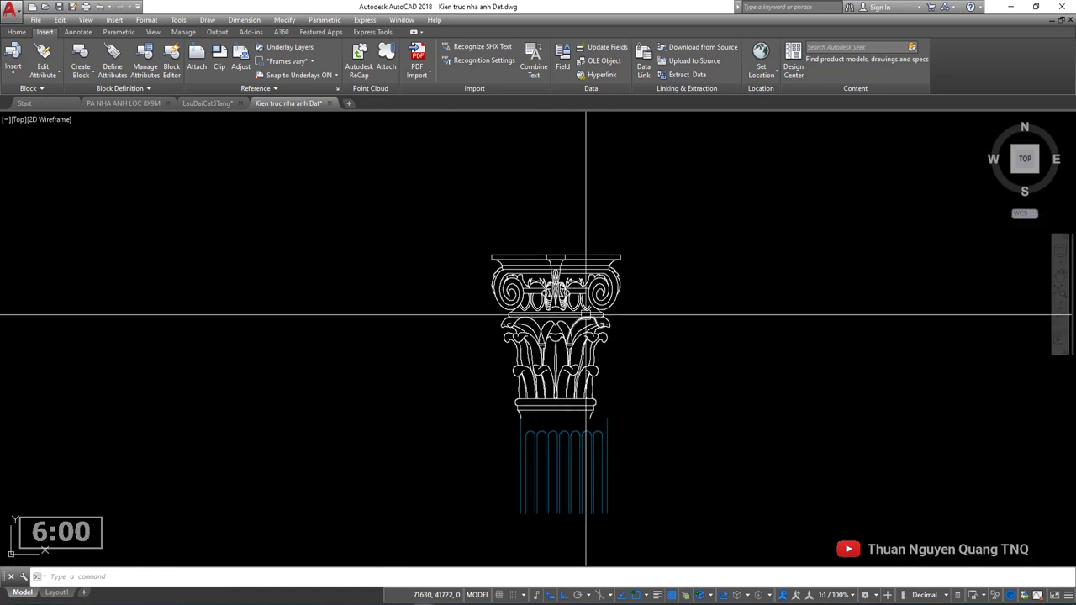
{"action": "scroll", "coordinate": [596, 341], "scroll_direction": "up", "scroll_amount": 2}
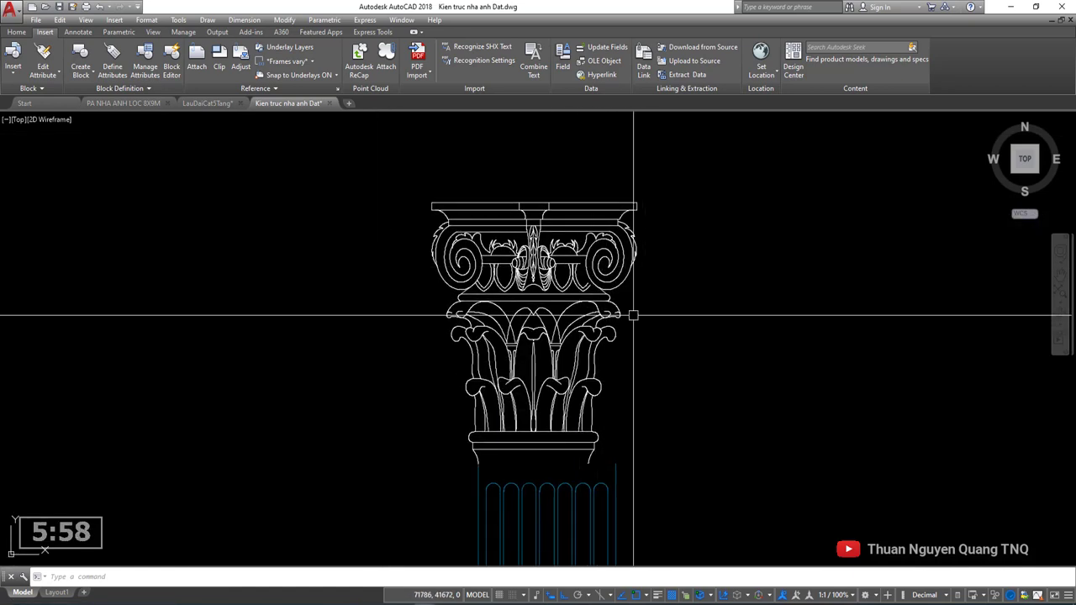
Window-select all 271 objects of the capital and open the Block Definition dialog.
{"action": "left_click", "coordinate": [325, 165]}
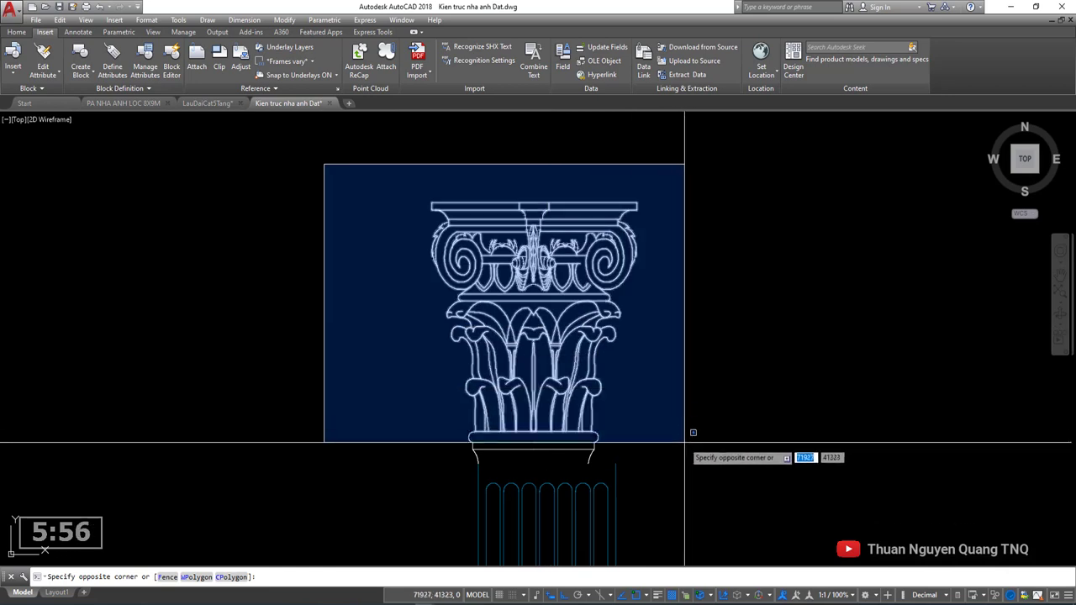
{"action": "left_click", "coordinate": [697, 467]}
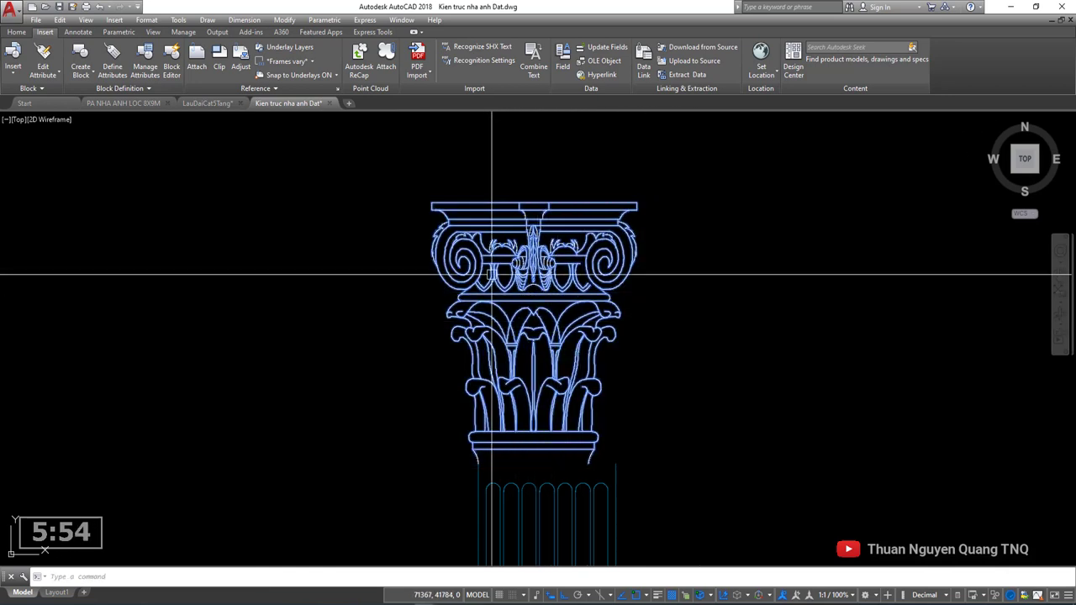
{"action": "left_click", "coordinate": [336, 180]}
{"action": "left_click", "coordinate": [711, 480]}
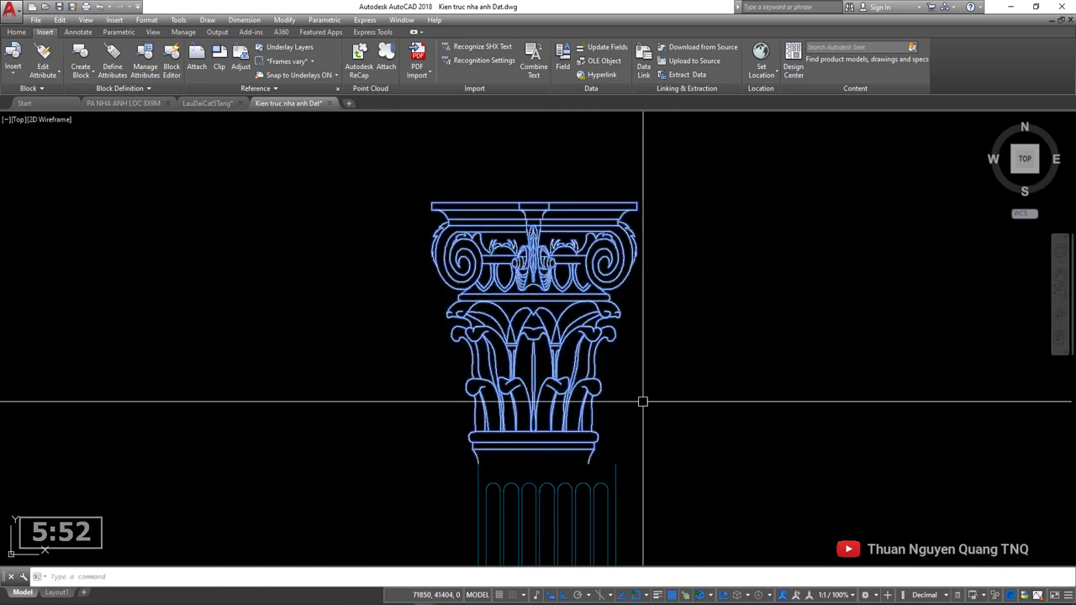
{"action": "scroll", "coordinate": [585, 377], "scroll_direction": "down", "scroll_amount": 2}
{"action": "middle_click_drag", "start_coordinate": [624, 443], "coordinate": [617, 376]}
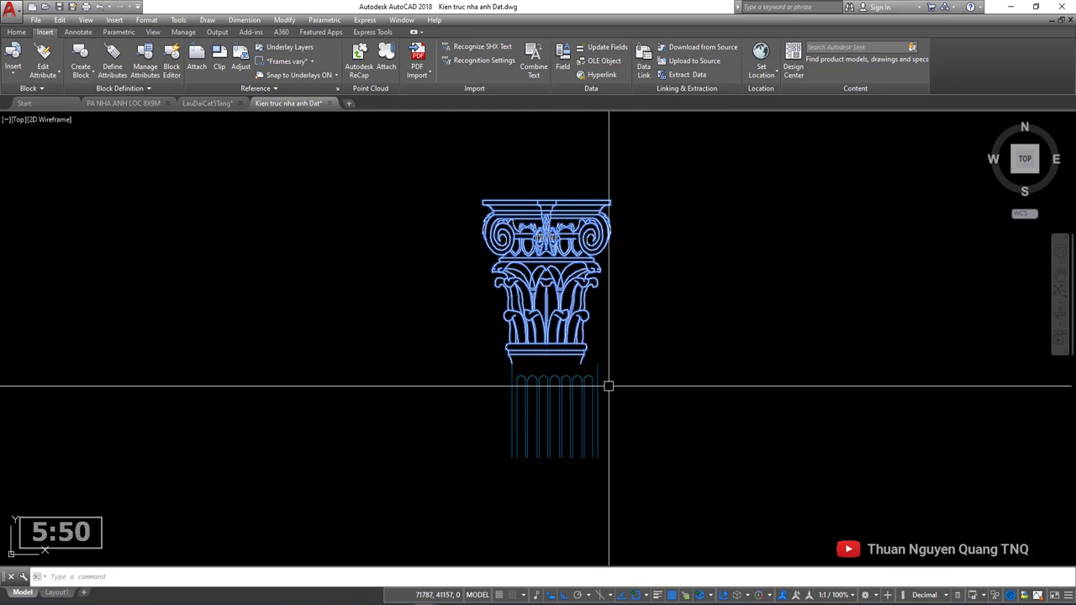
{"action": "scroll", "coordinate": [571, 227], "scroll_direction": "up", "scroll_amount": 2}
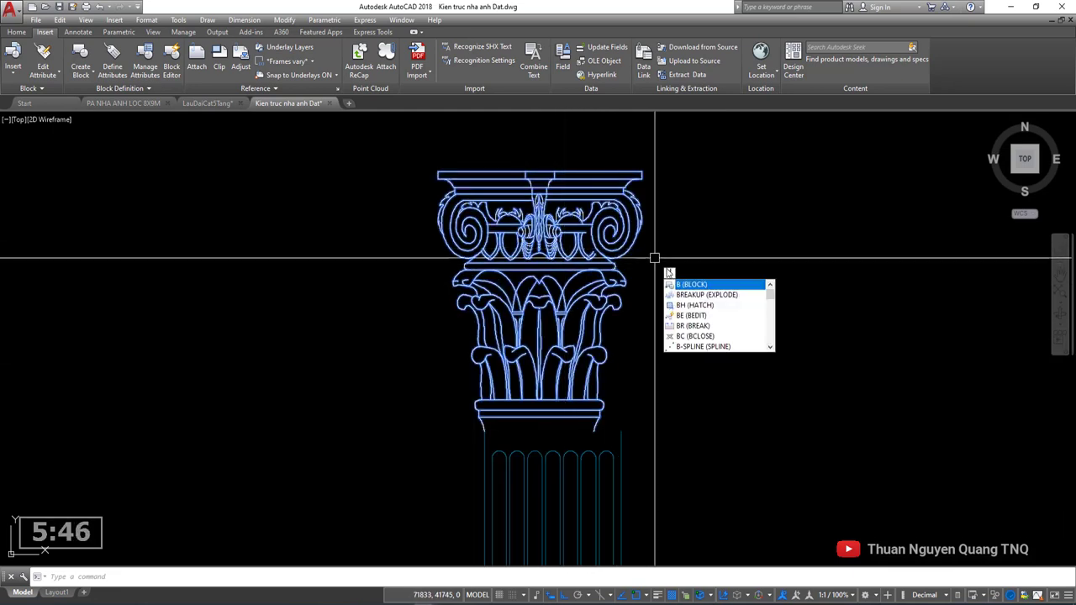
{"action": "left_click", "coordinate": [687, 286]}
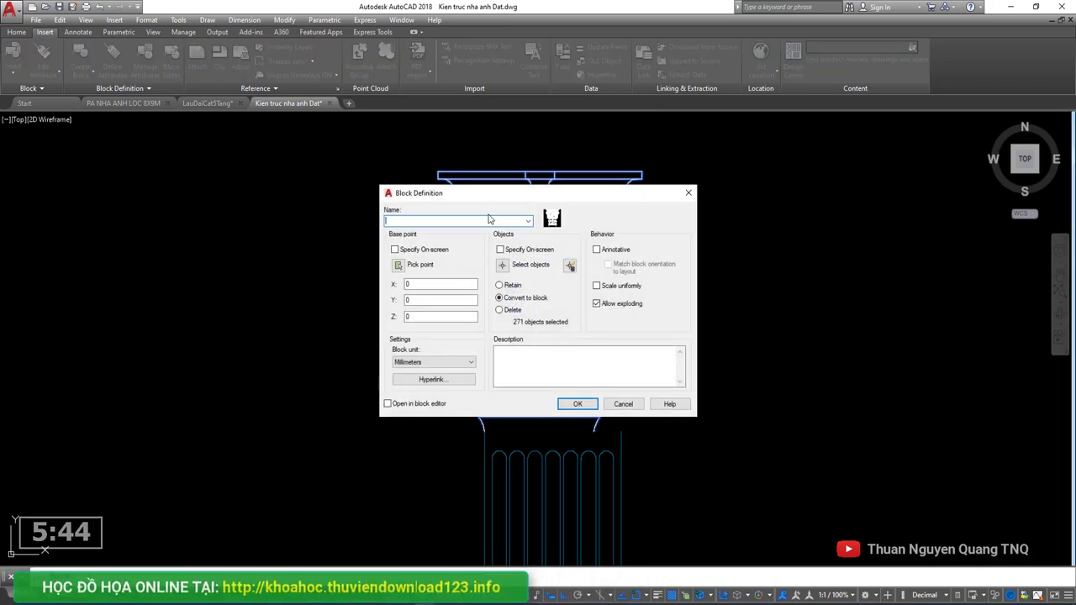
Create block 'KT- Dau Cot' from the capital, with its base point at the bottom-left corner.
{"action": "left_click_drag", "start_coordinate": [452, 188], "coordinate": [694, 182]}
{"action": "type", "text": "KT-D"}
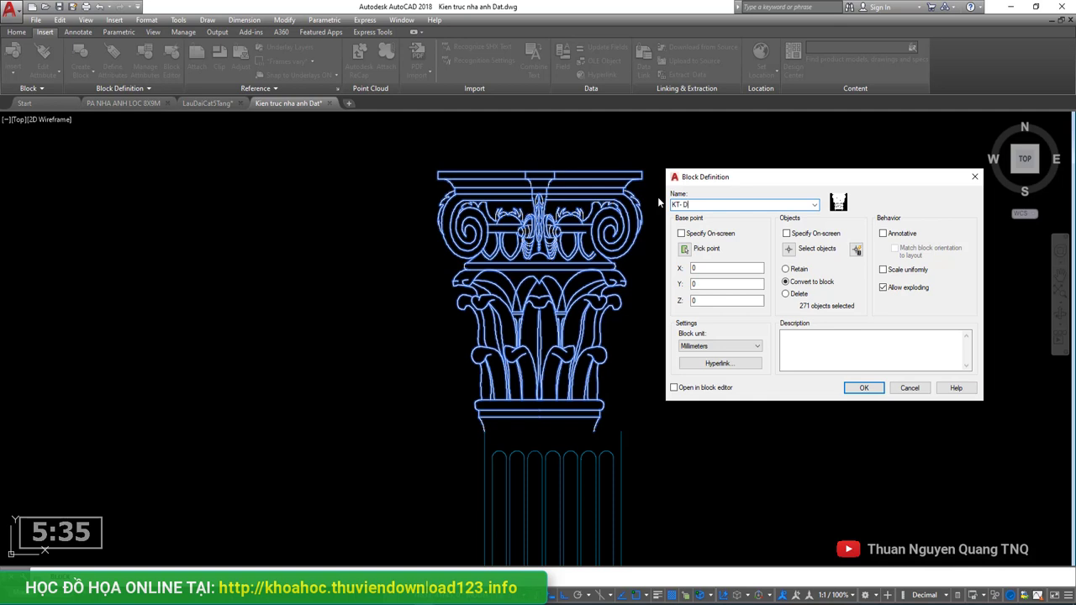
{"action": "type", "text": "au Cot"}
{"action": "left_click_drag", "start_coordinate": [710, 205], "coordinate": [655, 210]}
{"action": "left_click", "coordinate": [686, 249]}
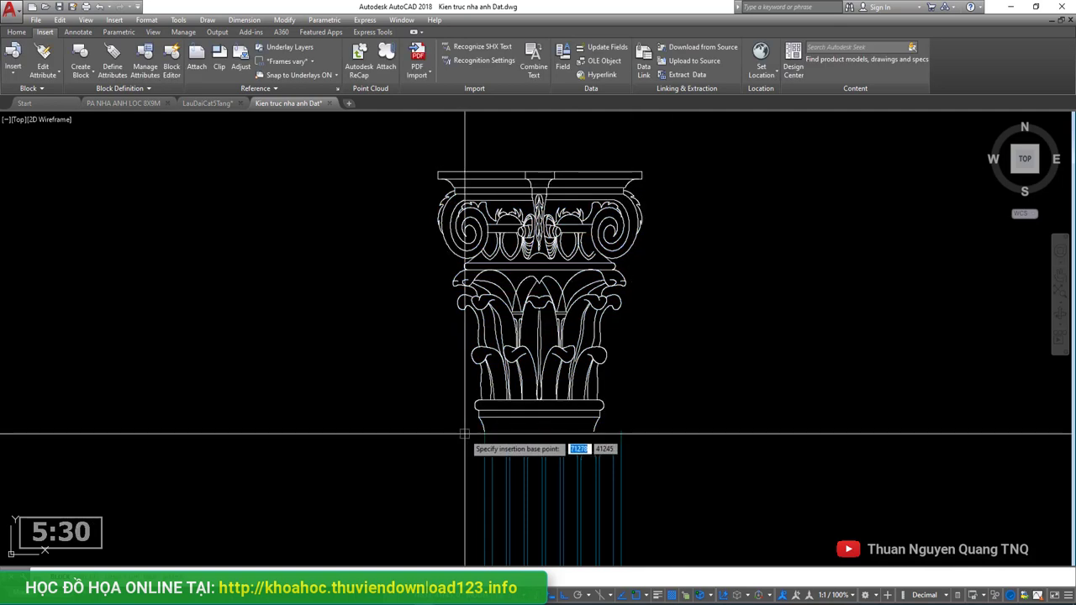
{"action": "left_click", "coordinate": [465, 434]}
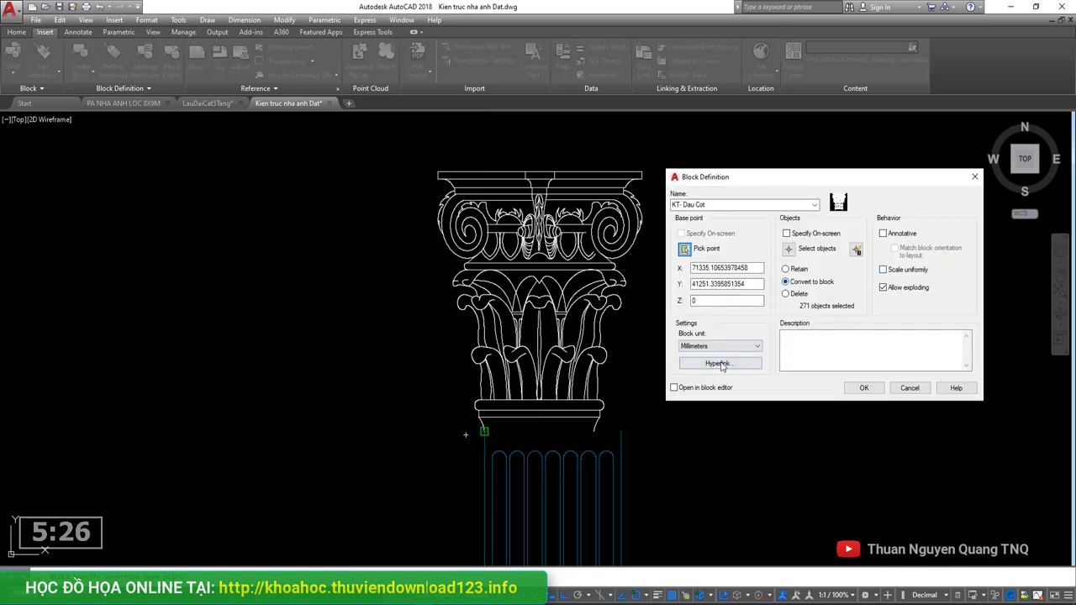
{"action": "left_click", "coordinate": [862, 388]}
Select the KT- Dau Cot block and show its properties: scale 1, rotation 0.
{"action": "scroll", "coordinate": [552, 288], "scroll_direction": "down", "scroll_amount": 4}
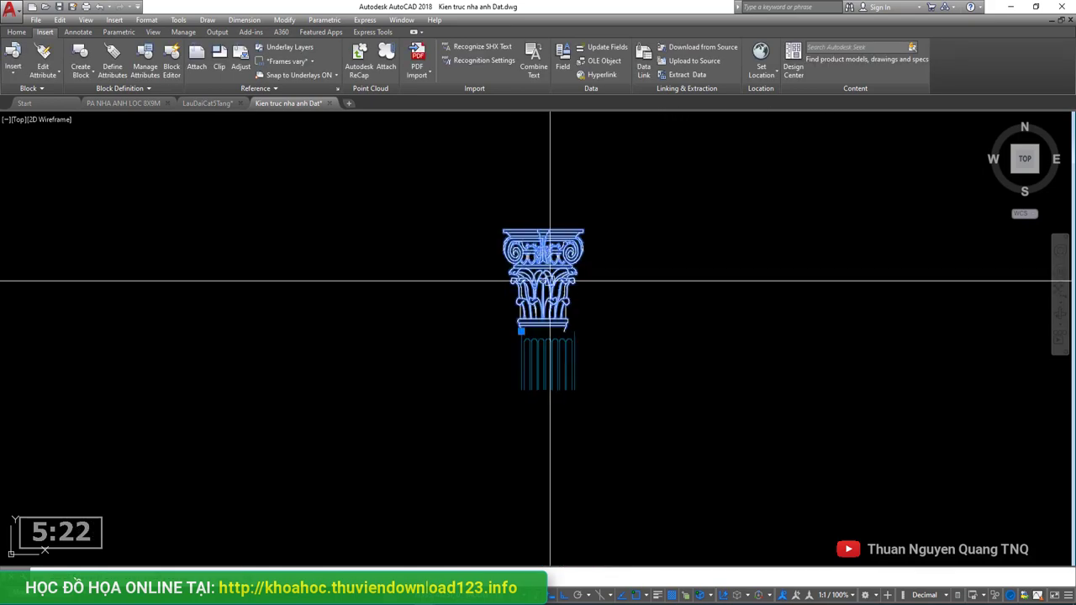
{"action": "scroll", "coordinate": [564, 209], "scroll_direction": "up", "scroll_amount": 2}
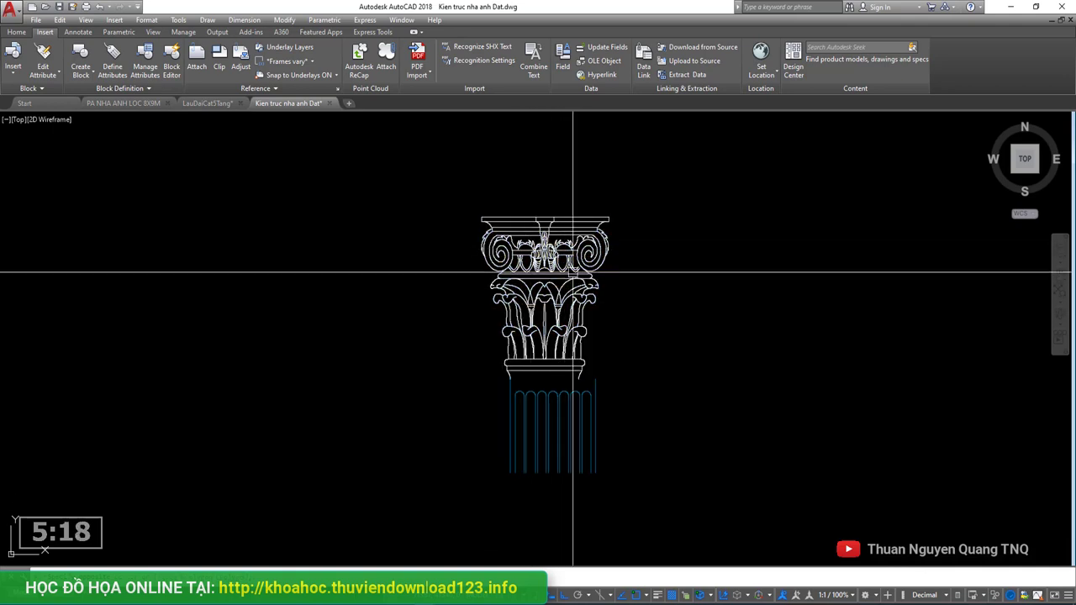
{"action": "left_click", "coordinate": [549, 252]}
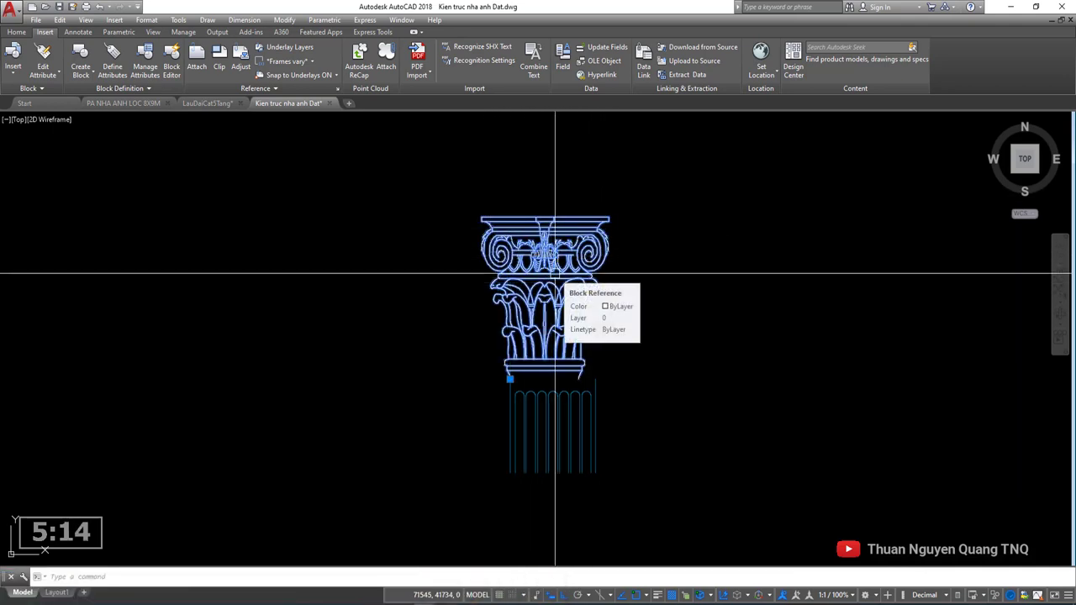
{"action": "key", "text": "ctrl+1"}
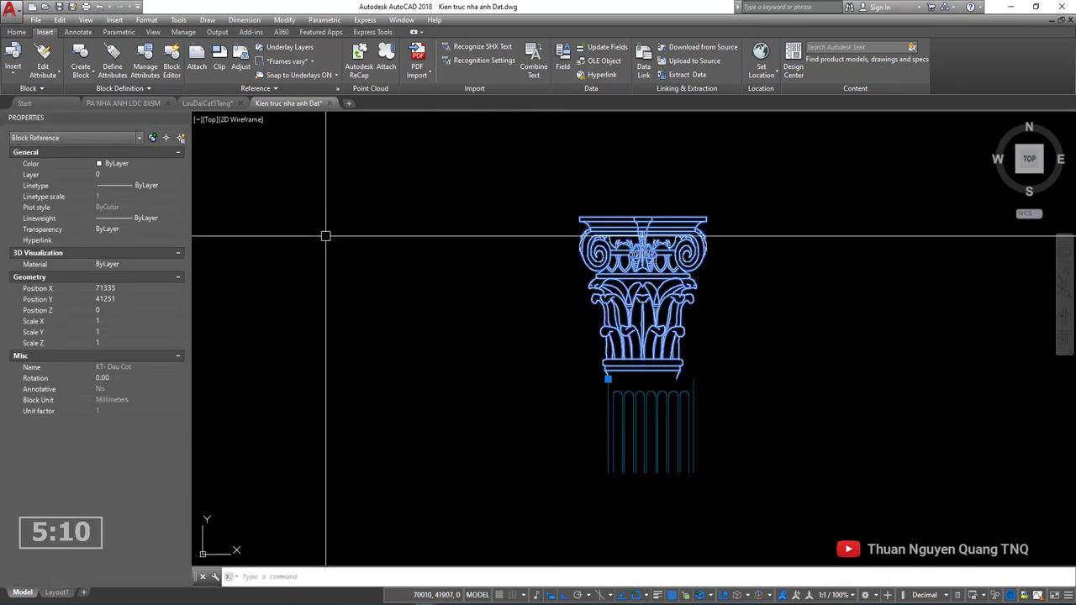
{"action": "left_click_drag", "start_coordinate": [292, 185], "coordinate": [305, 196]}
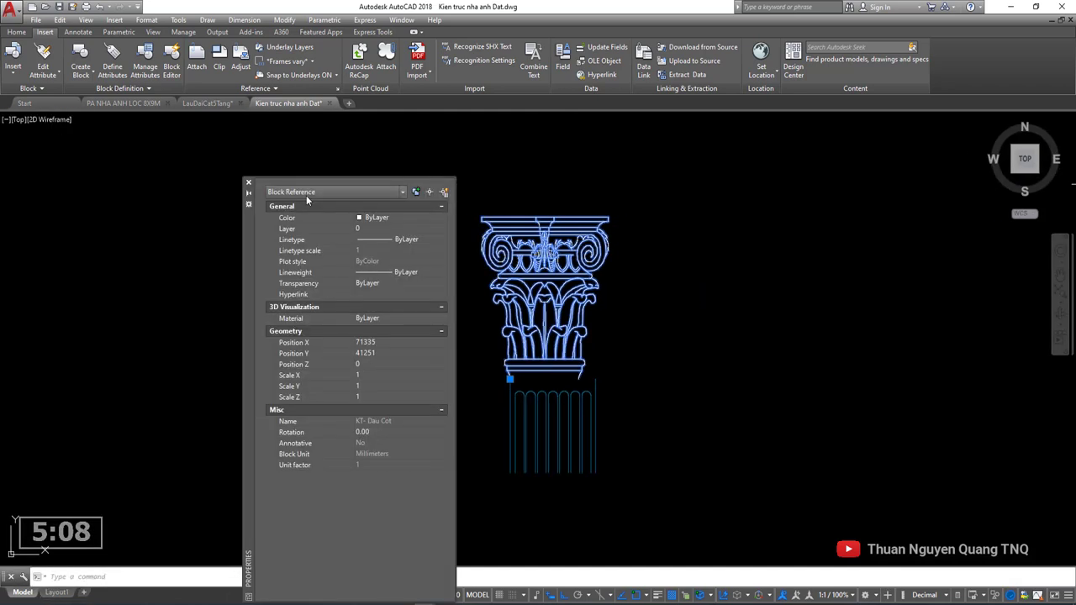
{"action": "left_click_drag", "start_coordinate": [247, 225], "coordinate": [4, 189]}
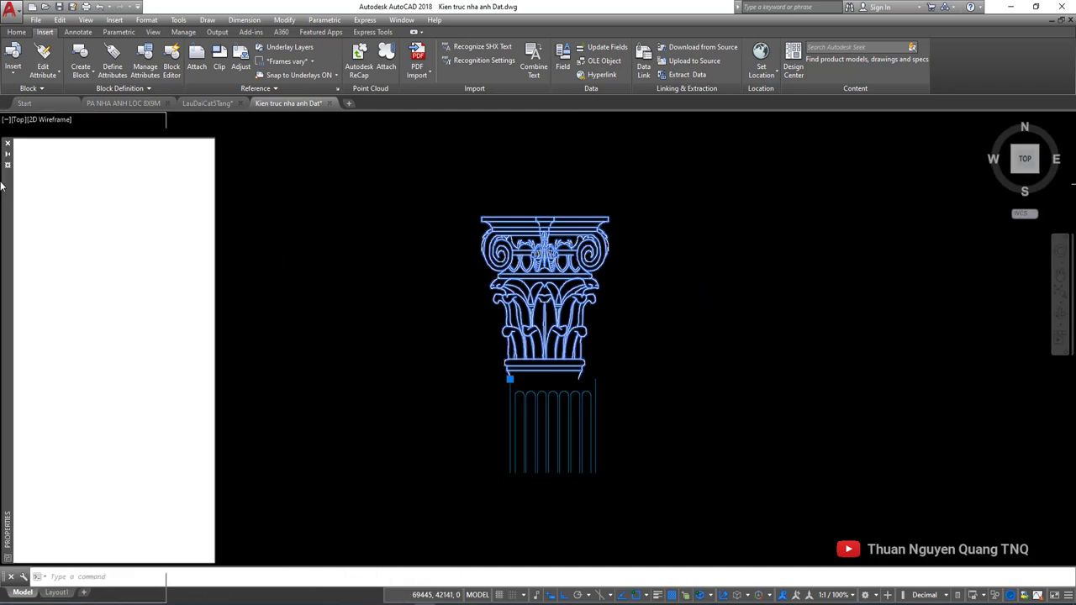
{"action": "left_click_drag", "start_coordinate": [12, 135], "coordinate": [841, 216]}
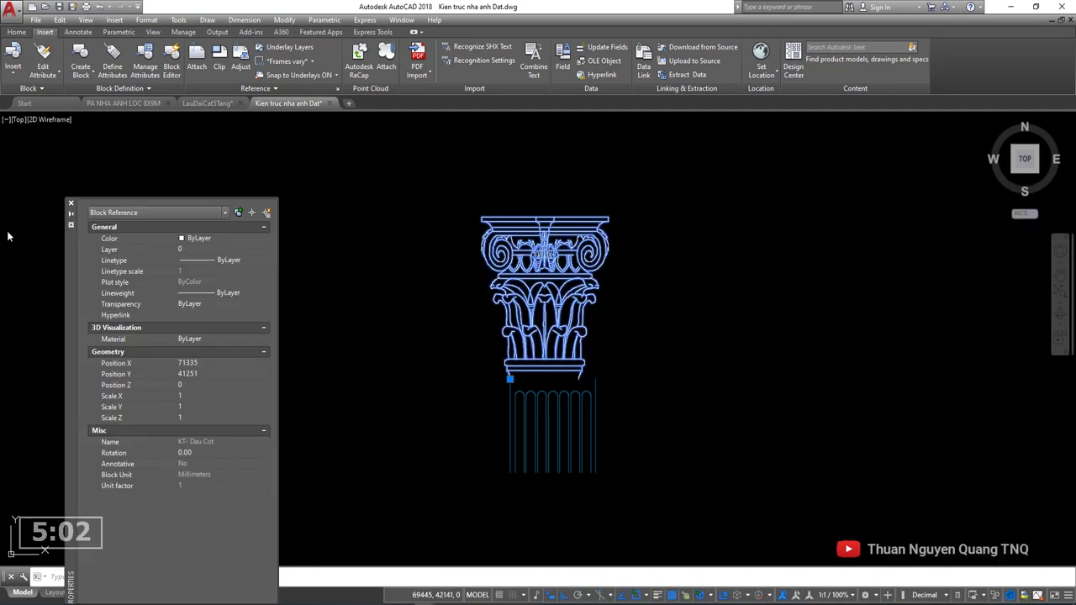
{"action": "left_click_drag", "start_coordinate": [823, 215], "coordinate": [7, 177]}
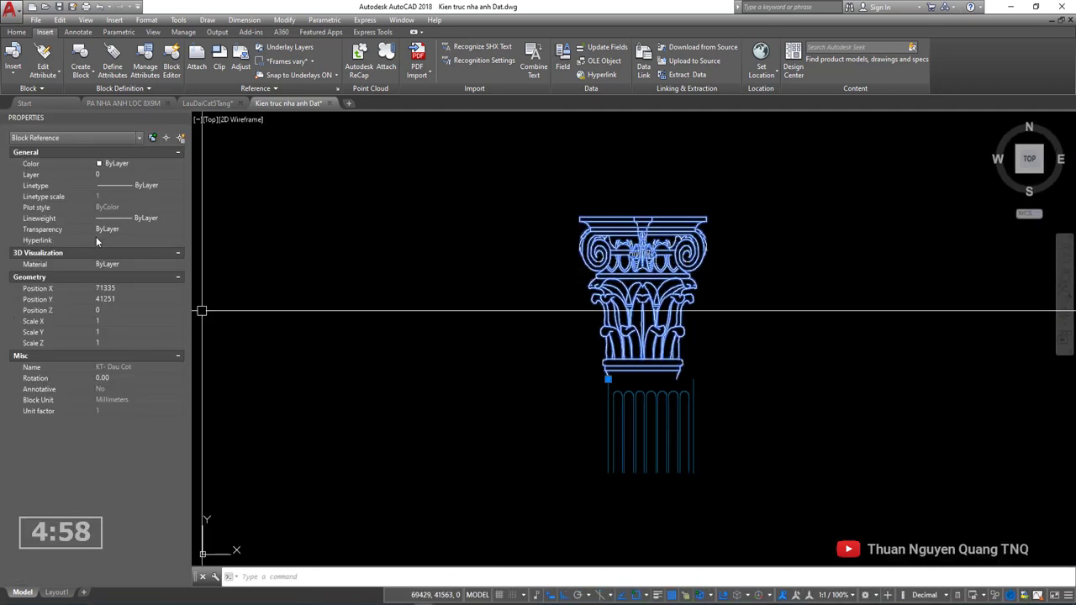
{"action": "left_click", "coordinate": [600, 221]}
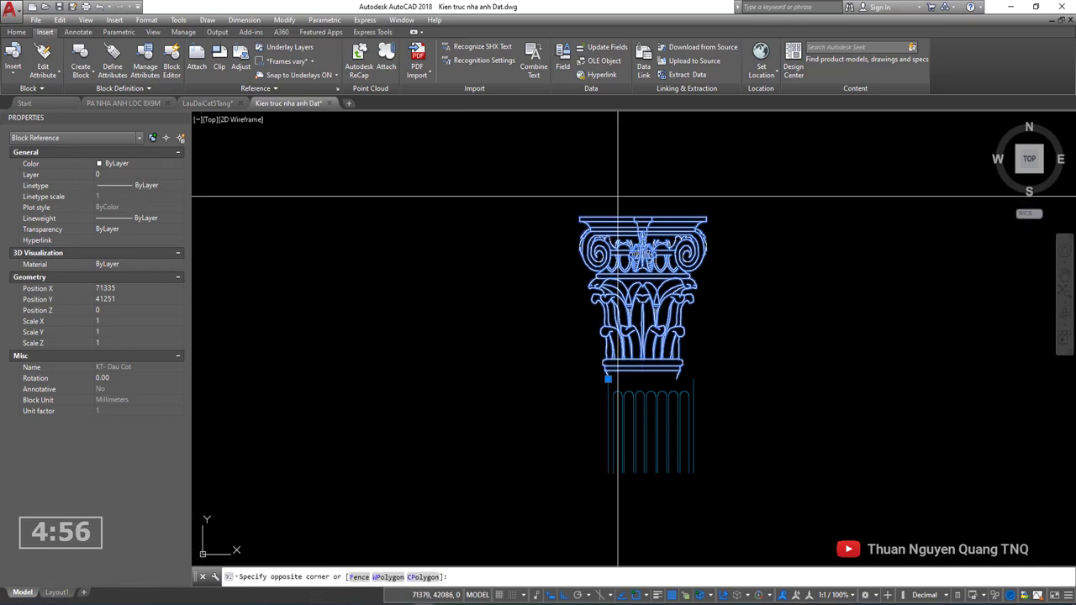
{"action": "left_click", "coordinate": [552, 244]}
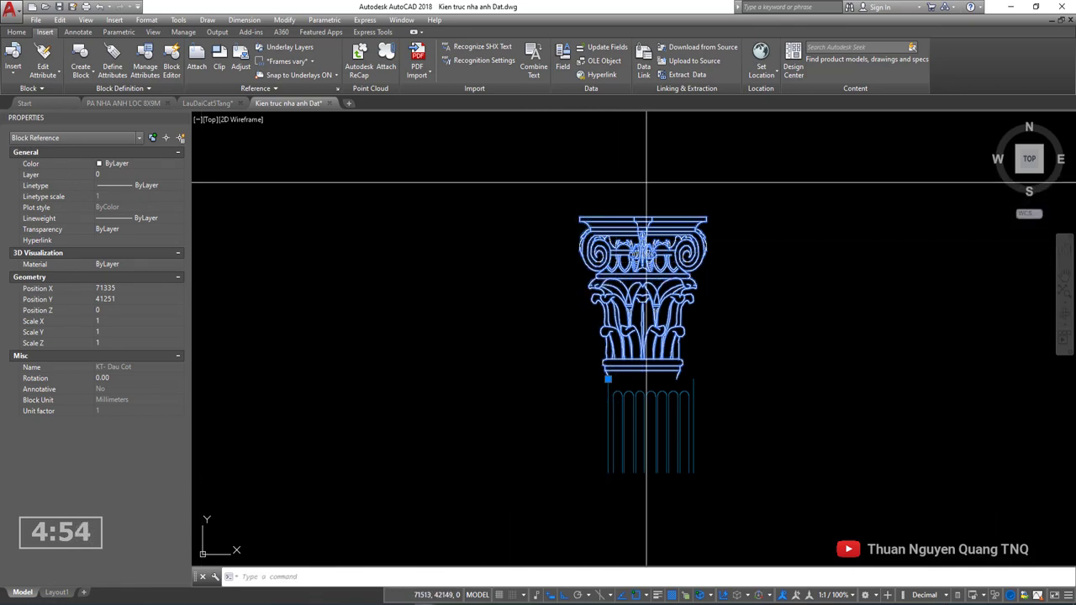
{"action": "left_click", "coordinate": [51, 139]}
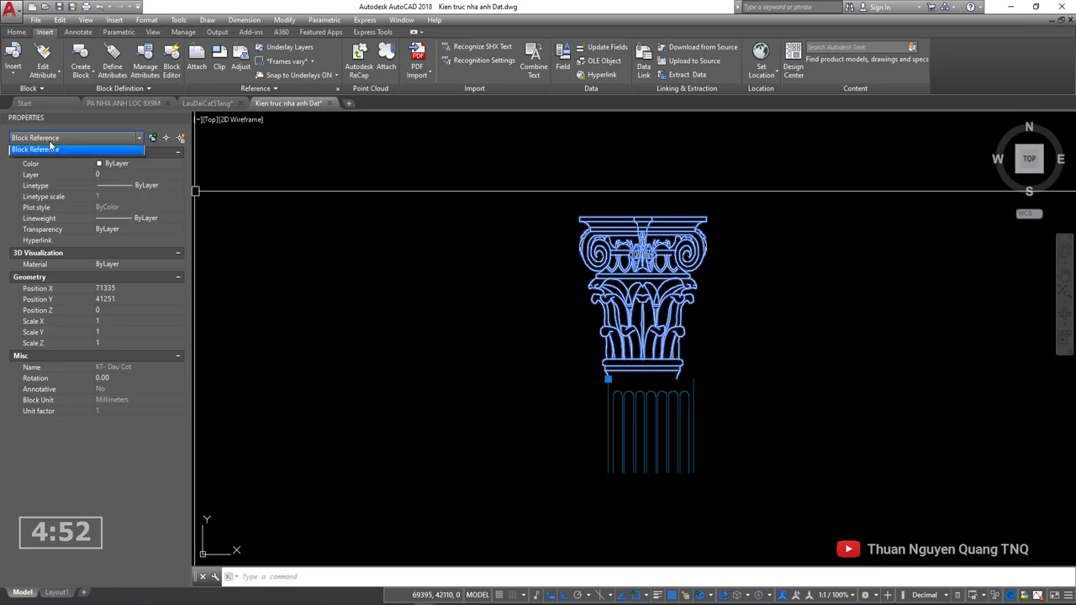
{"action": "left_click", "coordinate": [578, 225]}
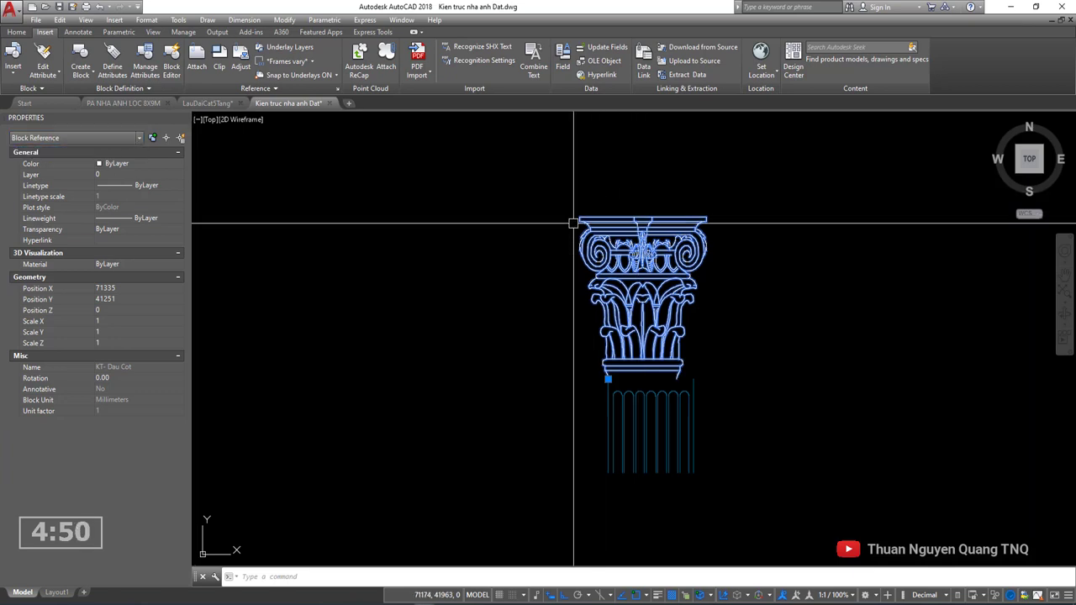
{"action": "left_click", "coordinate": [589, 241]}
{"action": "left_click", "coordinate": [552, 192]}
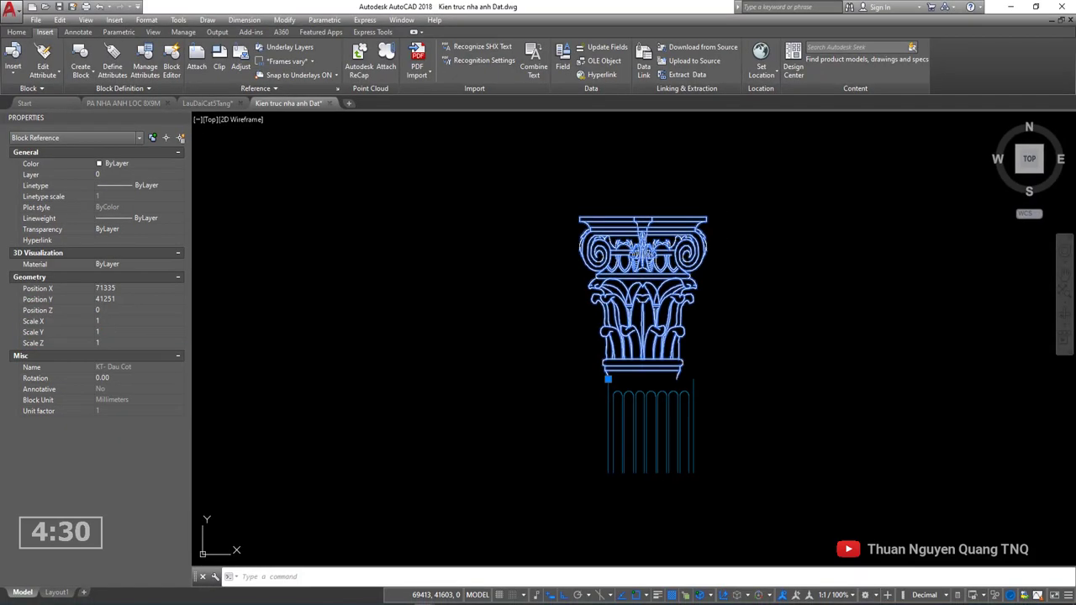
{"action": "left_click", "coordinate": [664, 210]}
{"action": "left_click", "coordinate": [660, 298]}
{"action": "scroll", "coordinate": [660, 297], "scroll_direction": "up", "scroll_amount": 3}
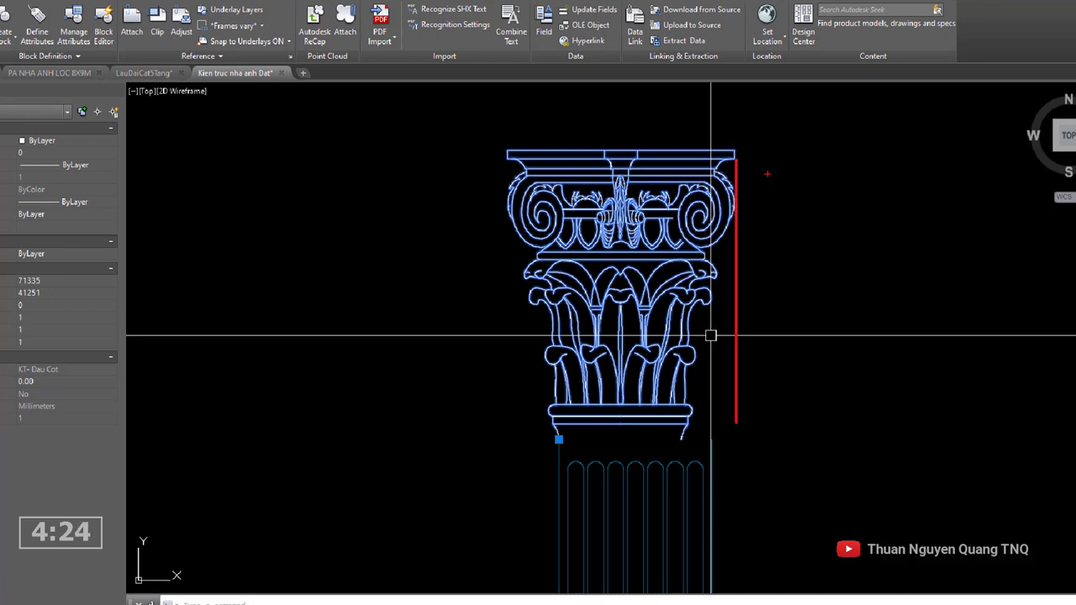
{"action": "left_click_drag", "start_coordinate": [785, 190], "coordinate": [768, 199]}
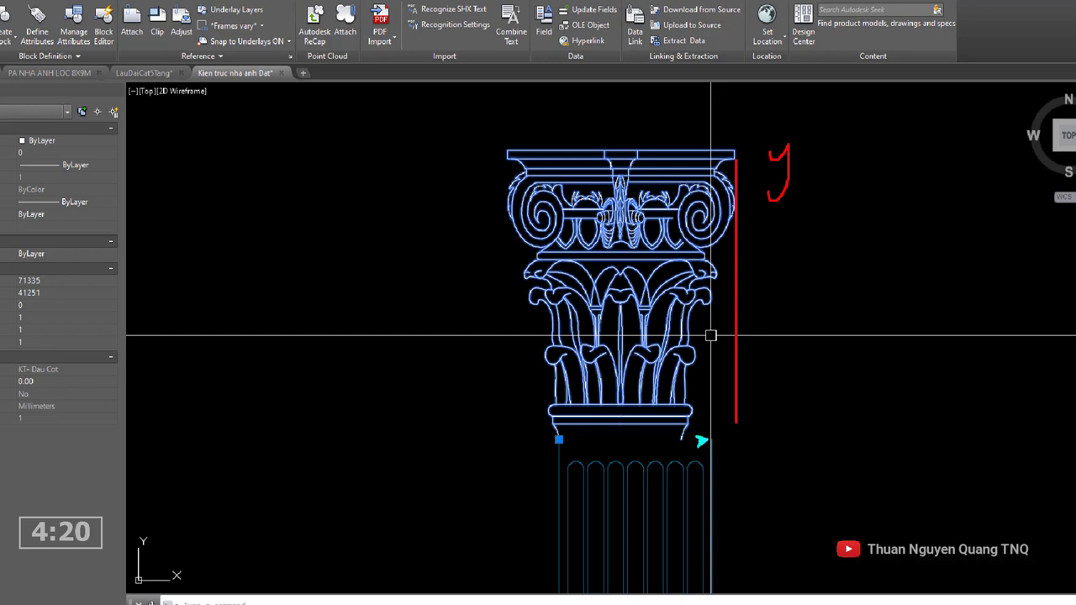
{"action": "left_click_drag", "start_coordinate": [702, 440], "coordinate": [559, 439]}
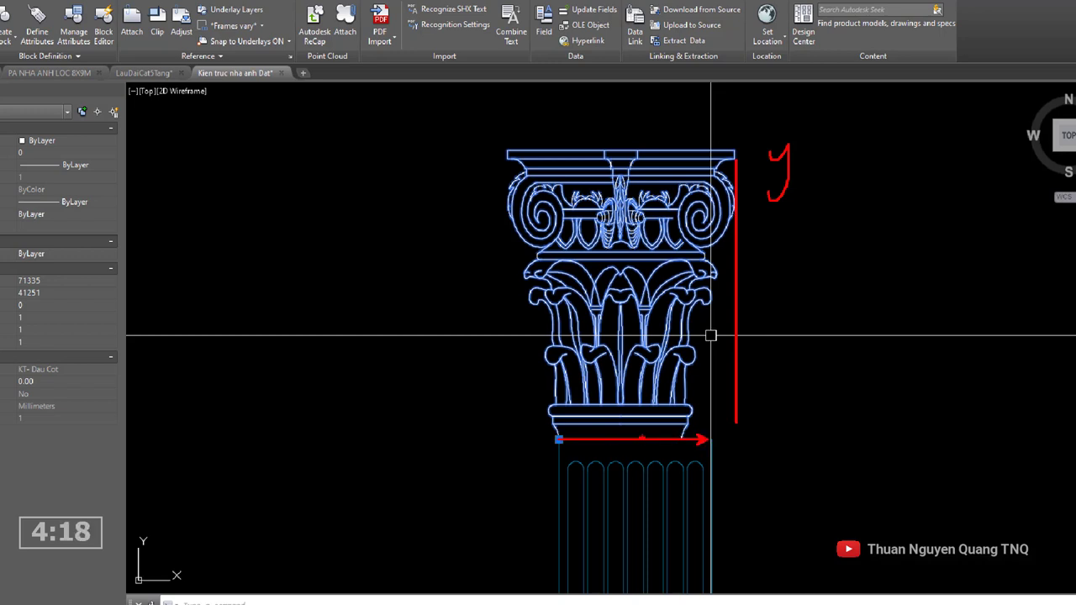
{"action": "left_click_drag", "start_coordinate": [657, 440], "coordinate": [630, 464]}
{"action": "left_click_drag", "start_coordinate": [735, 427], "coordinate": [934, 426]}
{"action": "left_click_drag", "start_coordinate": [930, 414], "coordinate": [950, 428]}
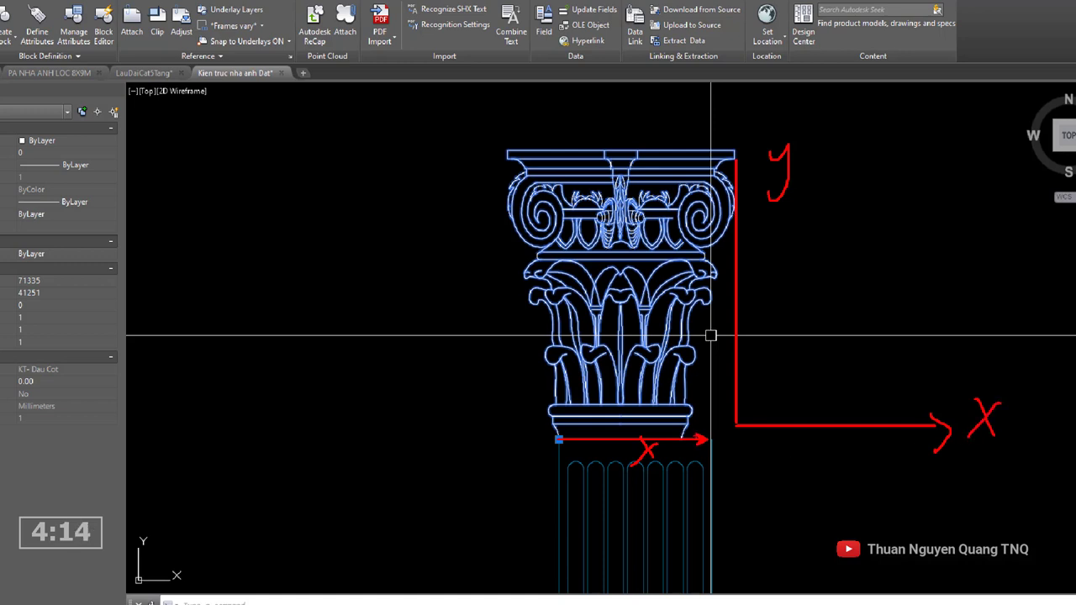
{"action": "left_click_drag", "start_coordinate": [734, 432], "coordinate": [730, 458]}
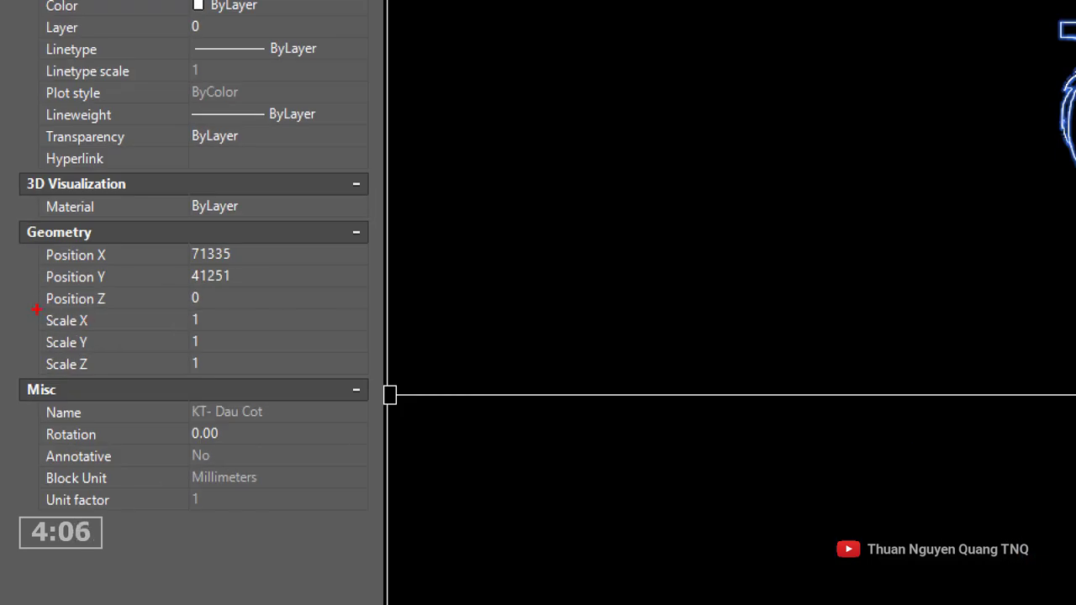
{"action": "left_click_drag", "start_coordinate": [18, 314], "coordinate": [149, 331]}
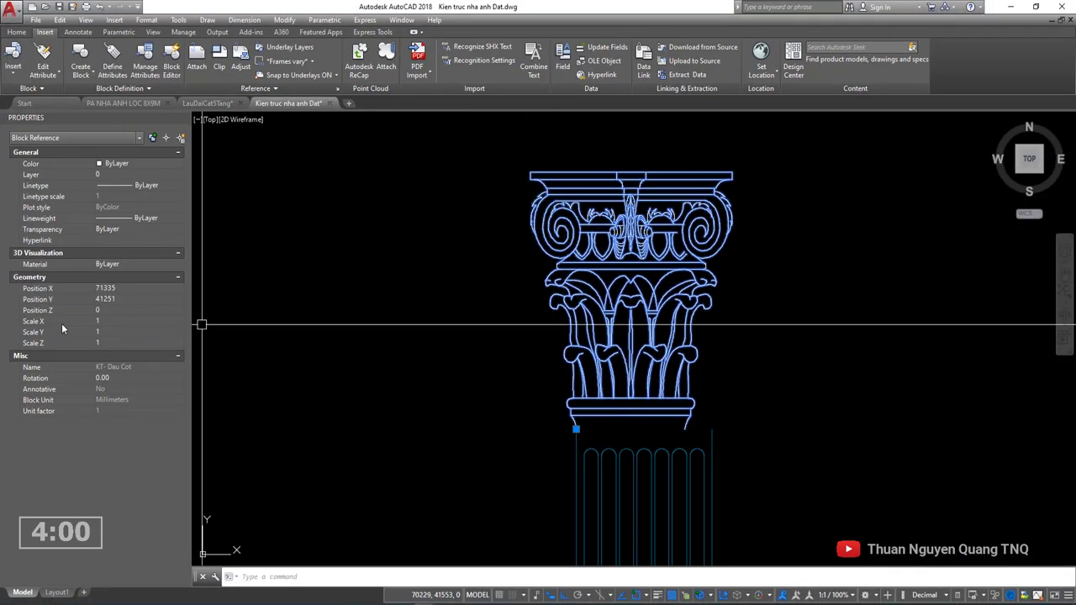
Open QuickCalc from the block's Scale X and measure the column shaft width, 399.671747.
{"action": "left_click", "coordinate": [164, 320]}
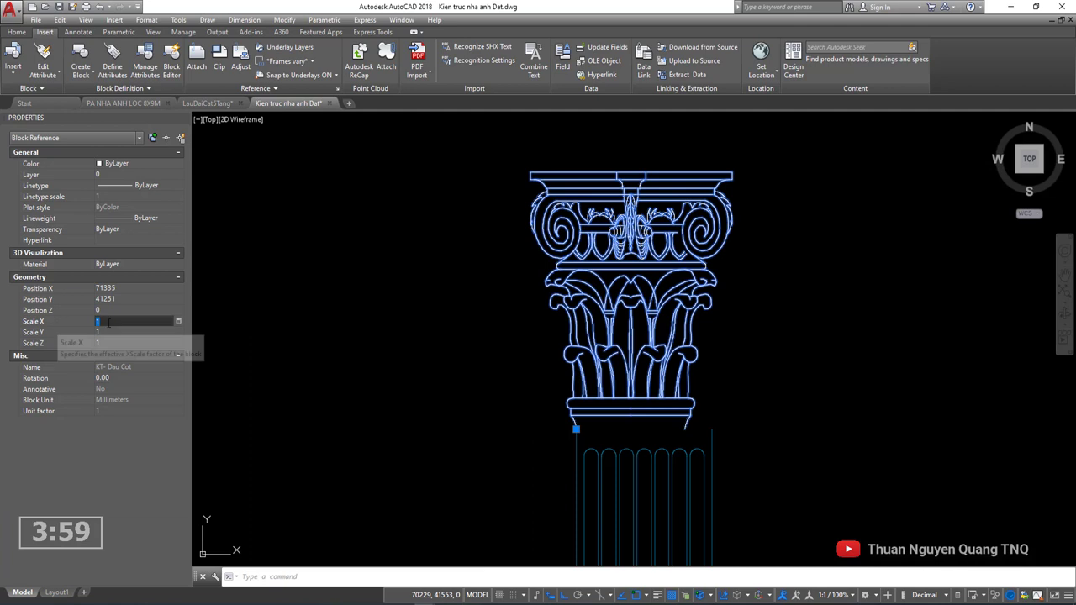
{"action": "left_click", "coordinate": [177, 322]}
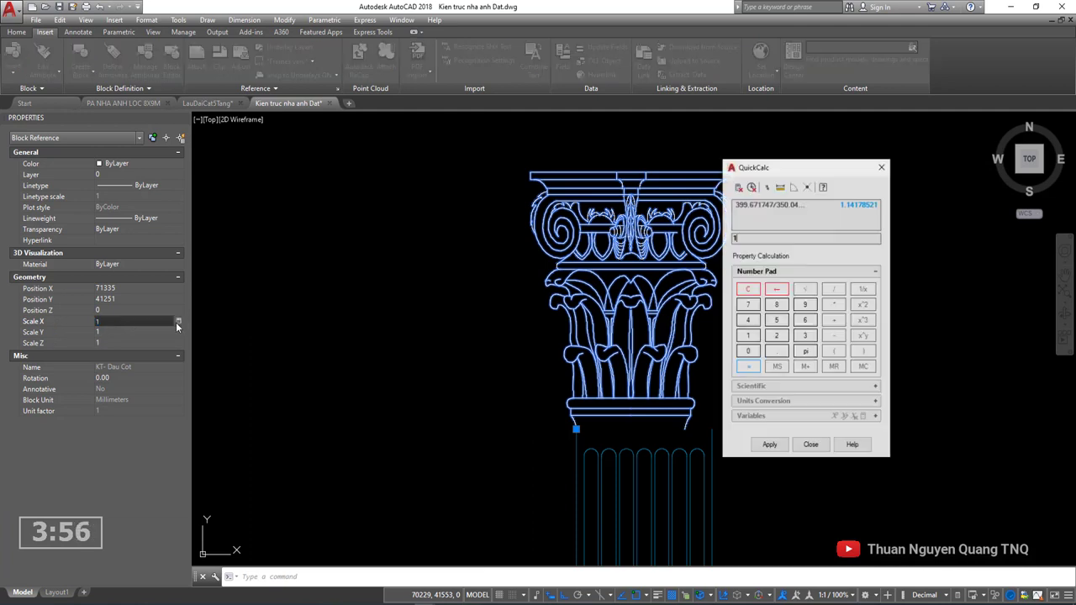
{"action": "left_click_drag", "start_coordinate": [734, 171], "coordinate": [790, 160]}
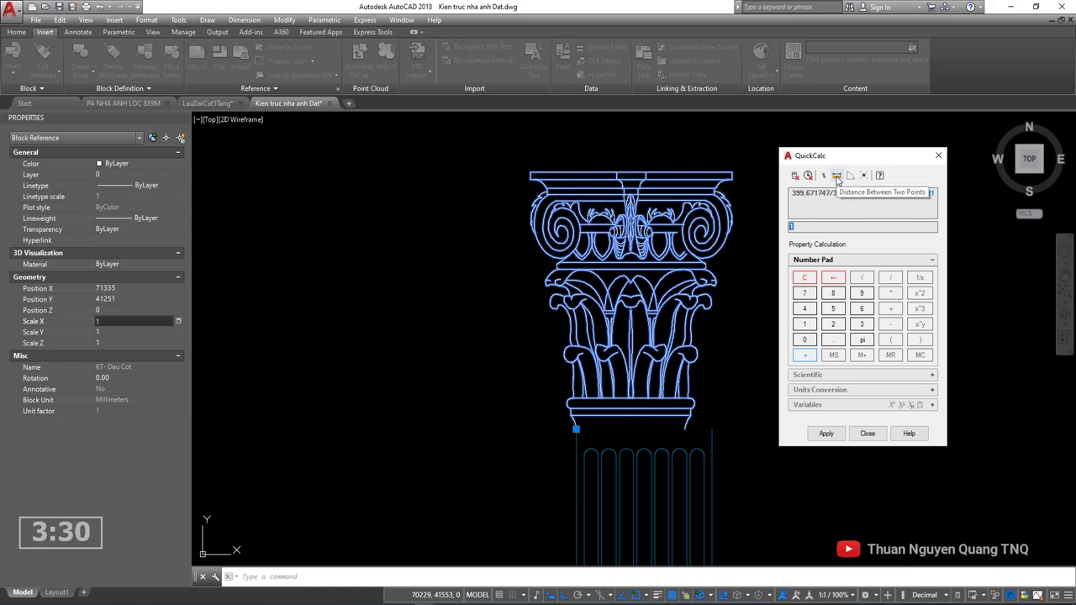
{"action": "left_click", "coordinate": [836, 176]}
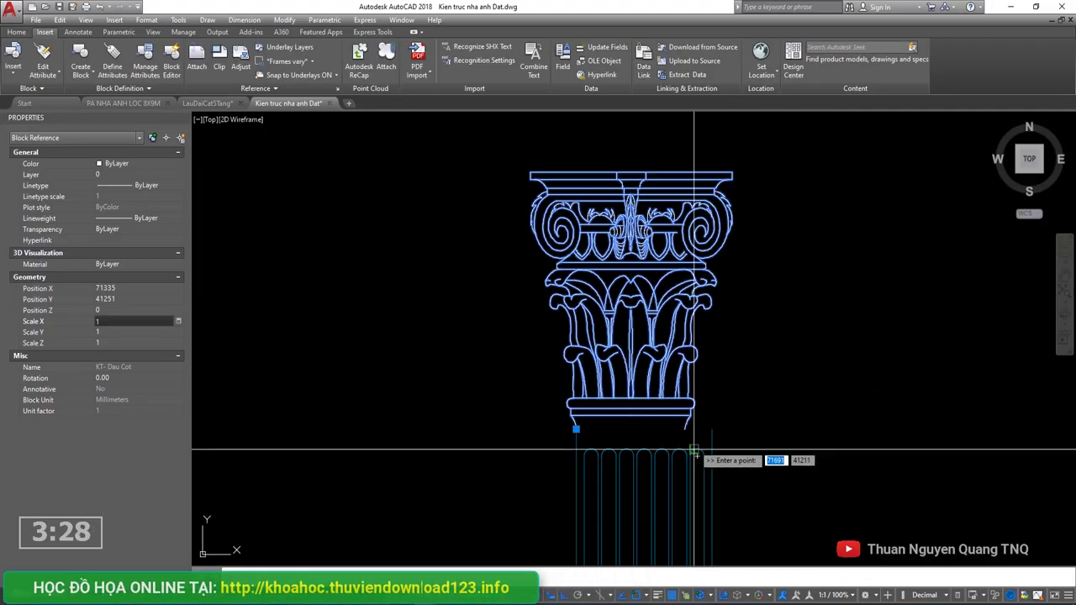
{"action": "scroll", "coordinate": [614, 444], "scroll_direction": "up", "scroll_amount": 2}
{"action": "scroll", "coordinate": [542, 418], "scroll_direction": "up", "scroll_amount": 2}
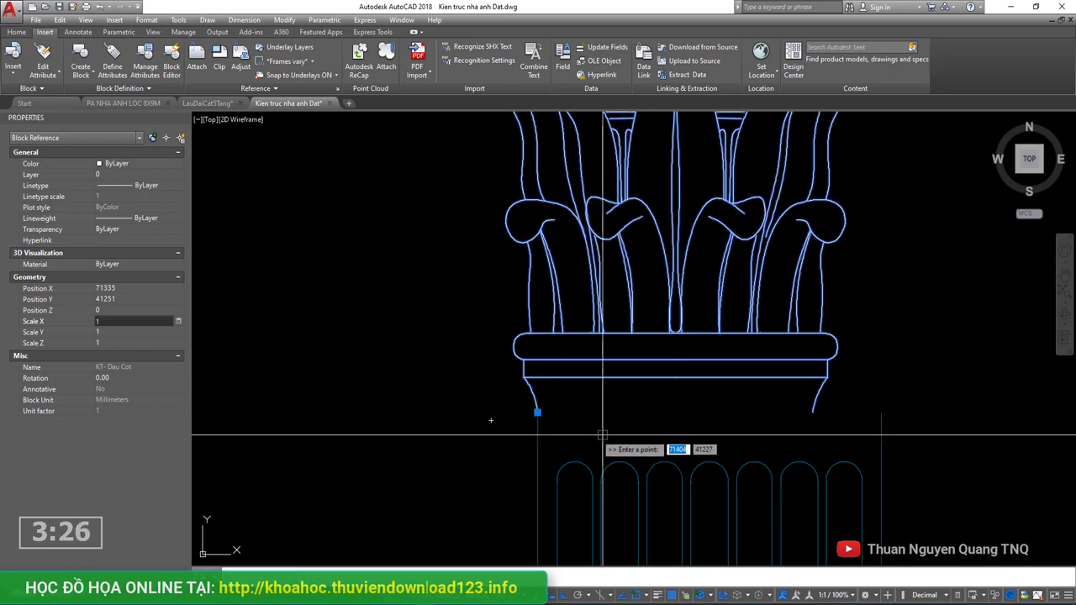
{"action": "left_click", "coordinate": [812, 412]}
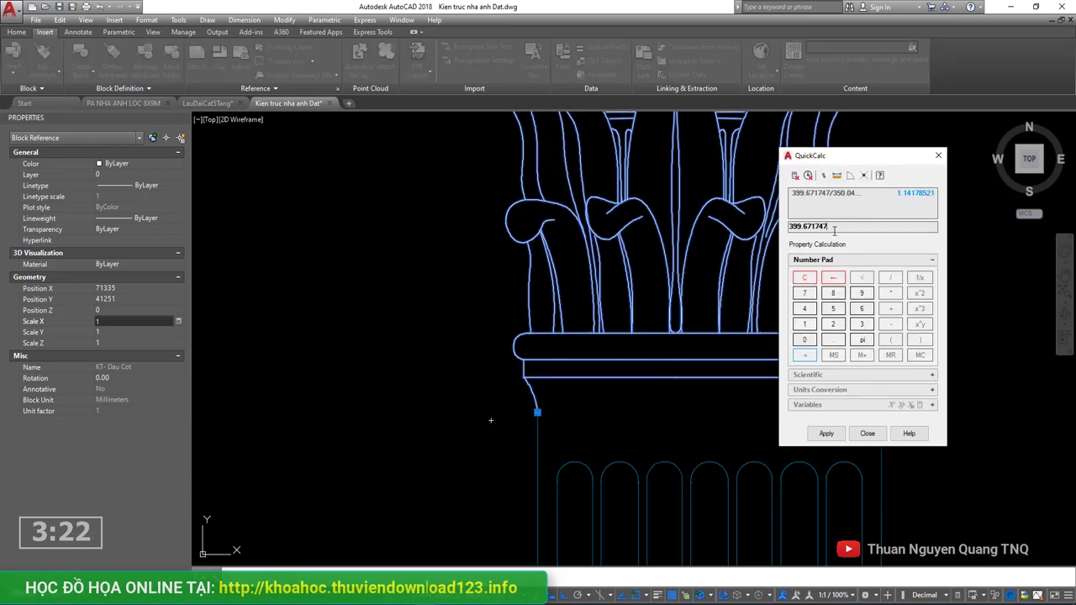
Divide by the capital's base width, 319.737398, and apply the ratio to Scale X.
{"action": "left_click", "coordinate": [892, 282]}
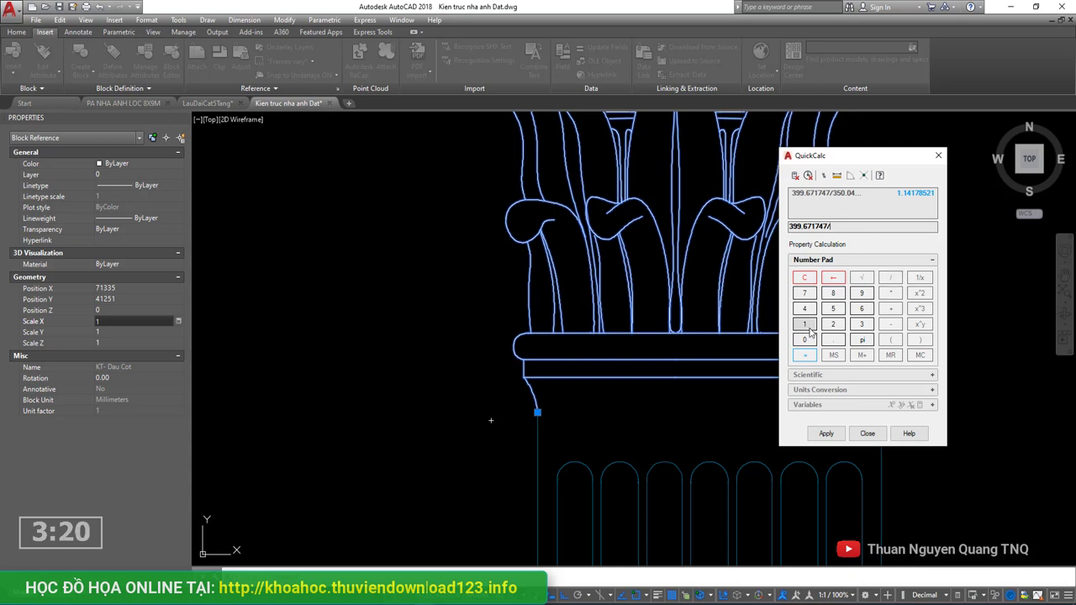
{"action": "left_click", "coordinate": [836, 177]}
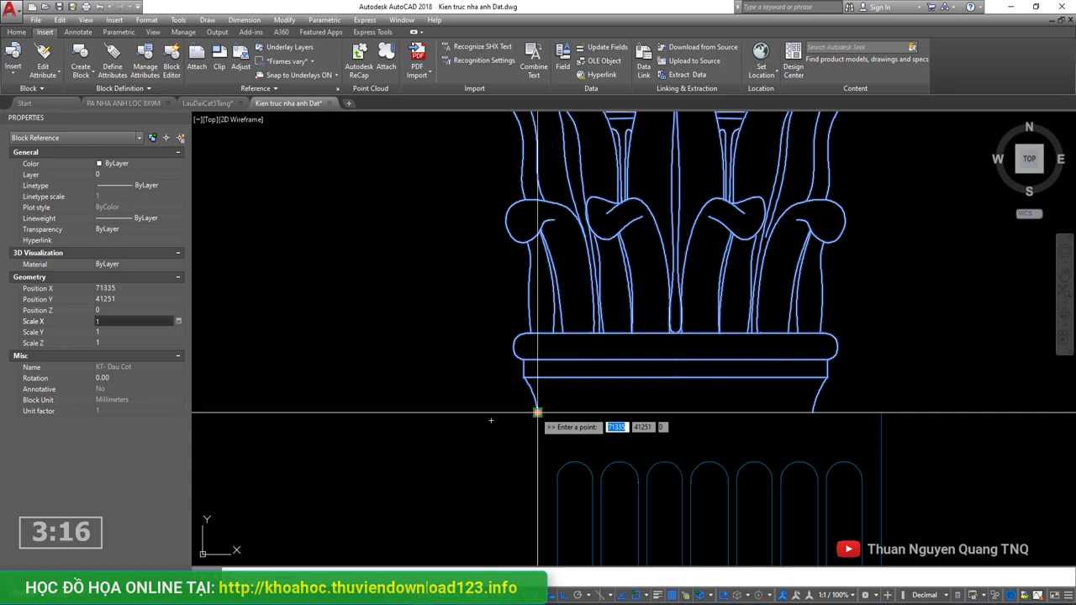
{"action": "left_click", "coordinate": [772, 429]}
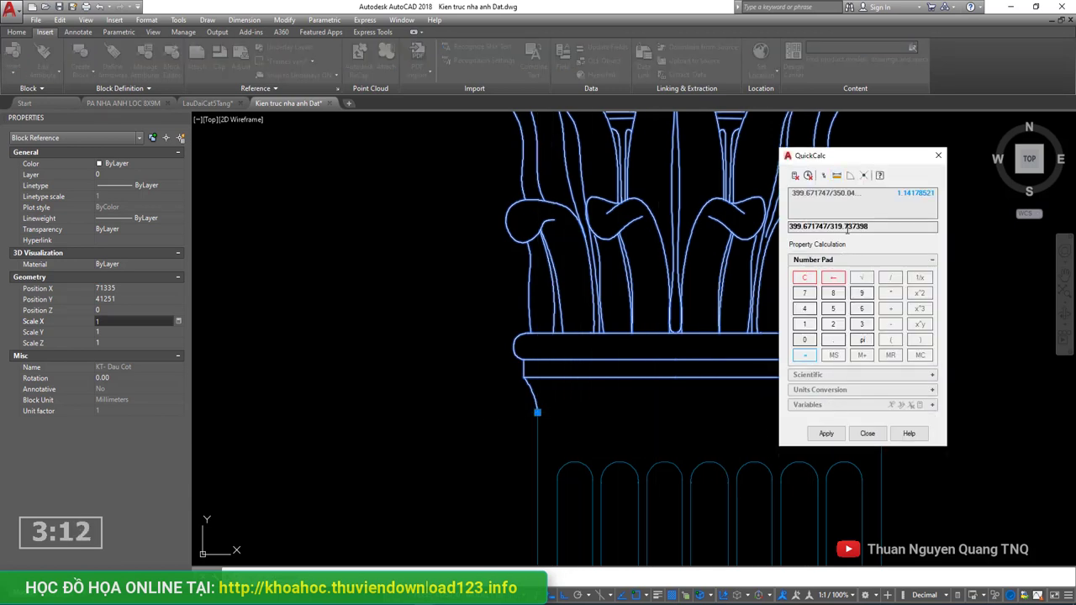
{"action": "left_click", "coordinate": [827, 434]}
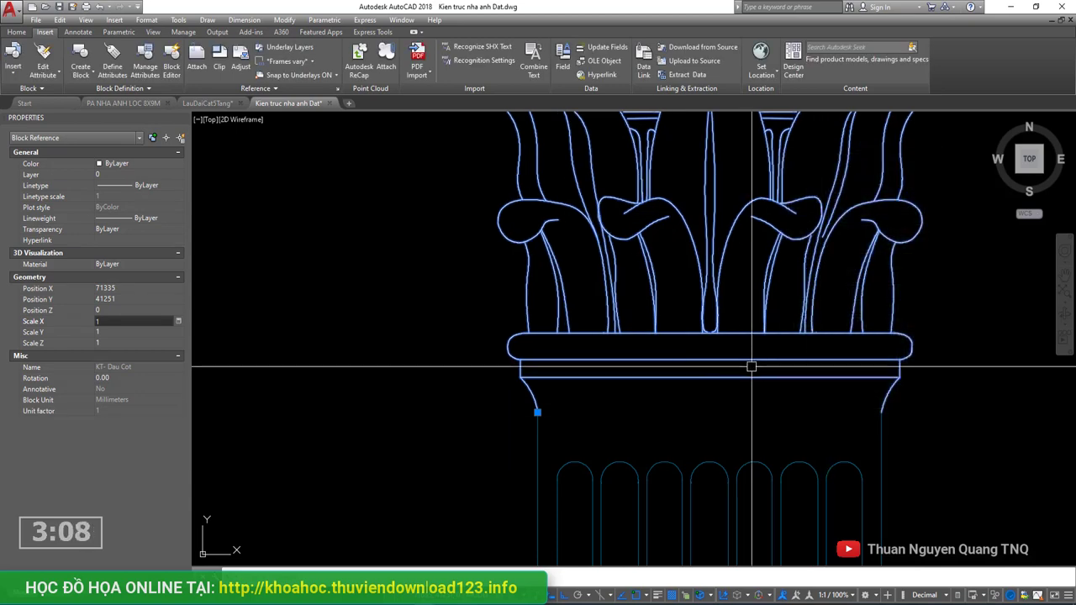
Zoom around the capital to inspect it and clear the current selection.
{"action": "scroll", "coordinate": [723, 383], "scroll_direction": "down", "scroll_amount": 4}
{"action": "scroll", "coordinate": [710, 384], "scroll_direction": "up", "scroll_amount": 2}
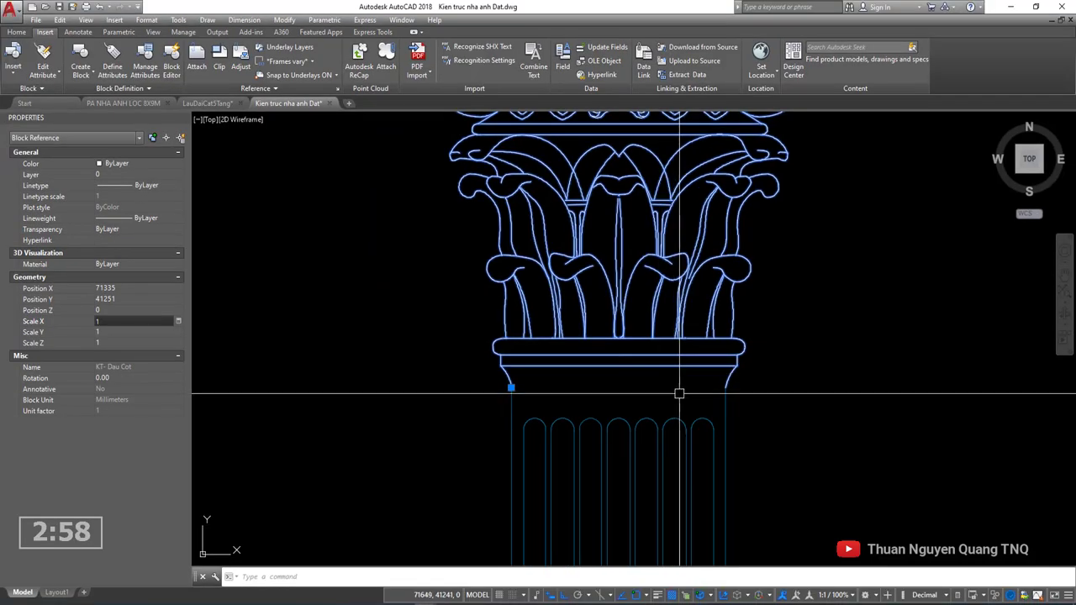
{"action": "scroll", "coordinate": [679, 401], "scroll_direction": "down", "scroll_amount": 2}
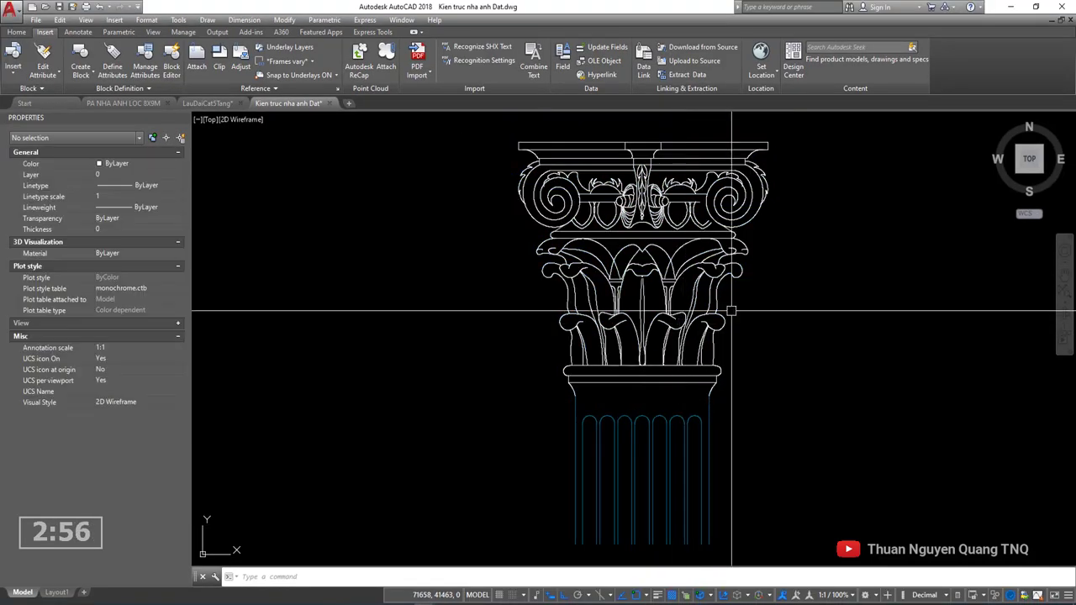
{"action": "scroll", "coordinate": [679, 303], "scroll_direction": "down", "scroll_amount": 2}
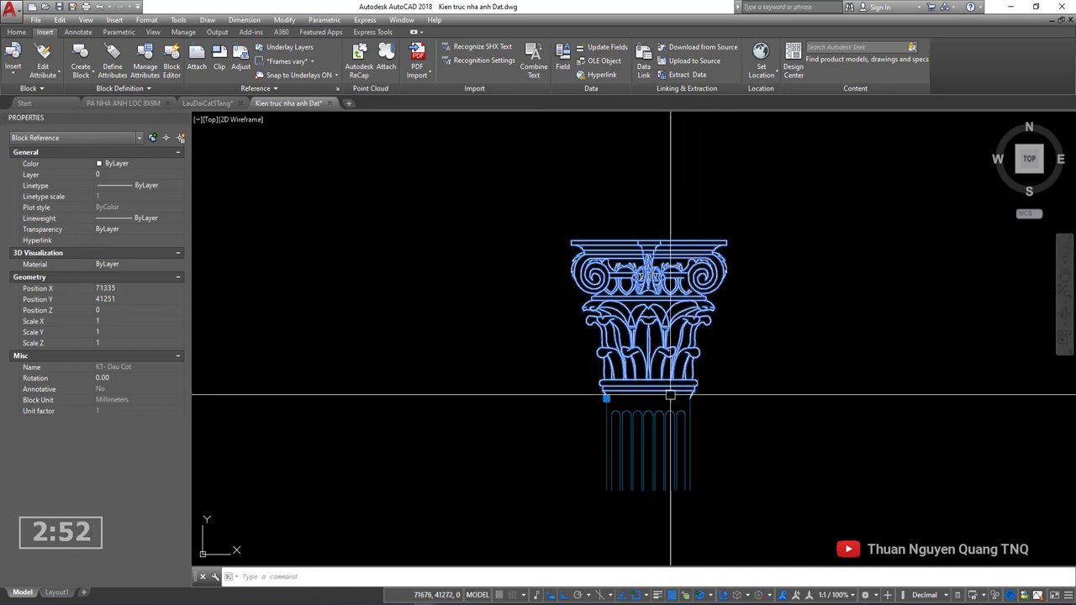
{"action": "scroll", "coordinate": [655, 395], "scroll_direction": "up", "scroll_amount": 4}
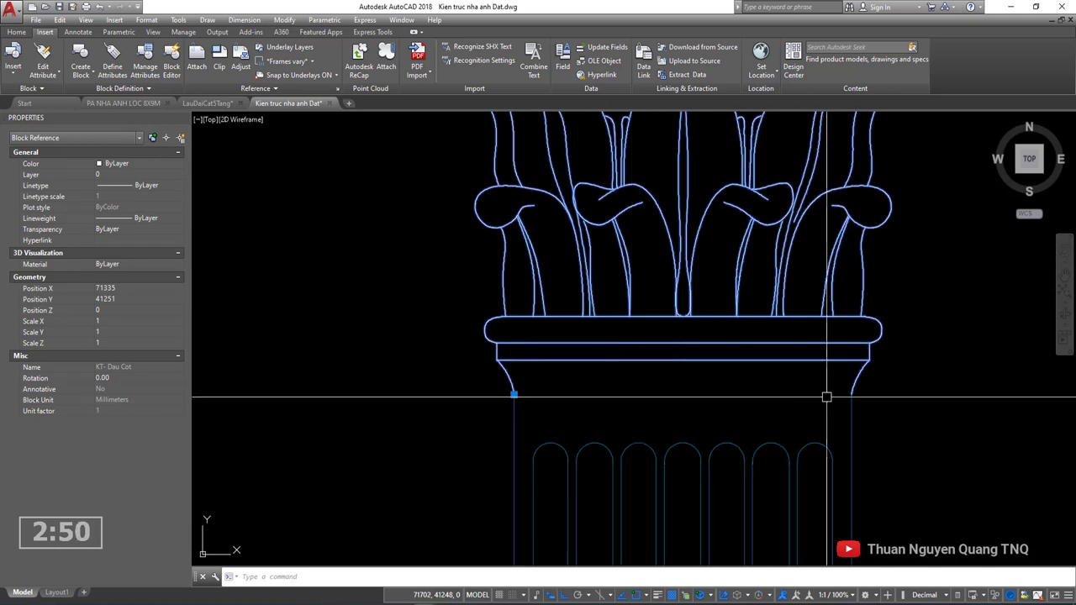
{"action": "scroll", "coordinate": [643, 372], "scroll_direction": "down", "scroll_amount": 4}
{"action": "key", "text": "Escape"}
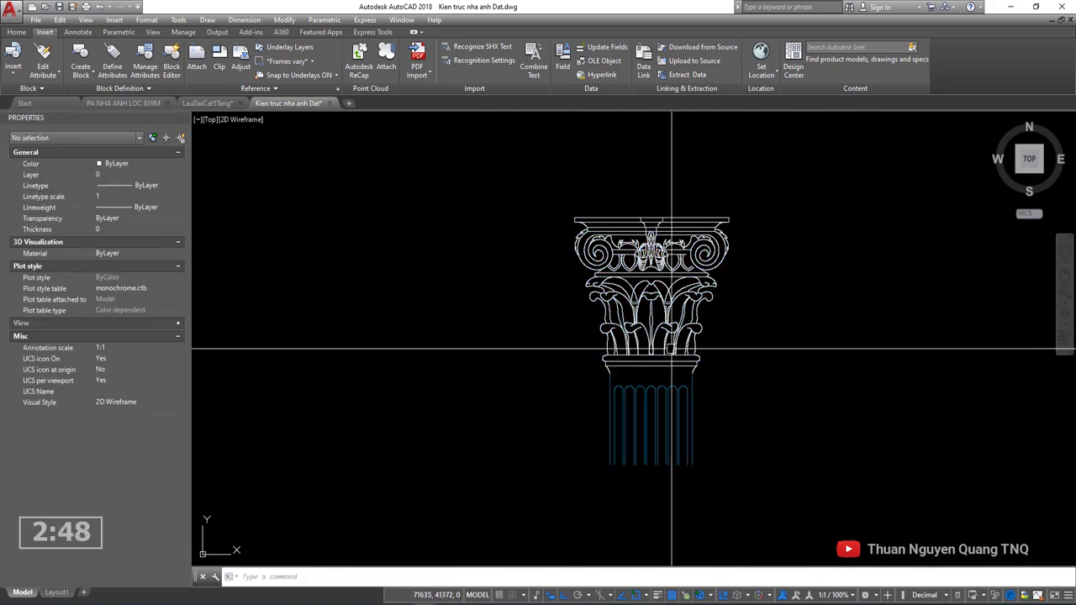
{"action": "scroll", "coordinate": [670, 348], "scroll_direction": "up", "scroll_amount": 3}
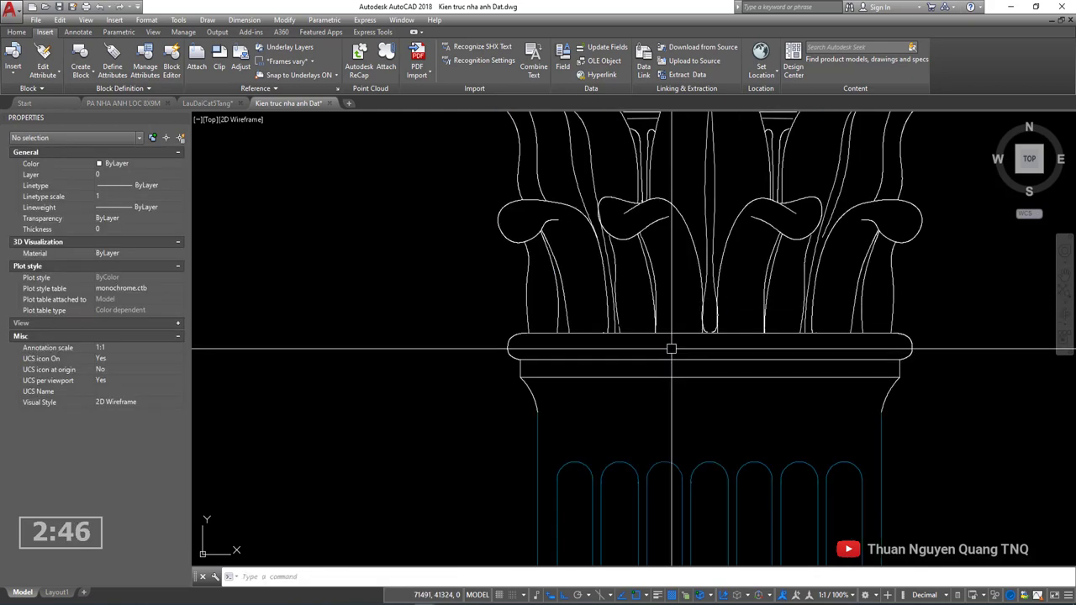
{"action": "scroll", "coordinate": [671, 348], "scroll_direction": "down", "scroll_amount": 2}
{"action": "scroll", "coordinate": [662, 352], "scroll_direction": "down", "scroll_amount": 1}
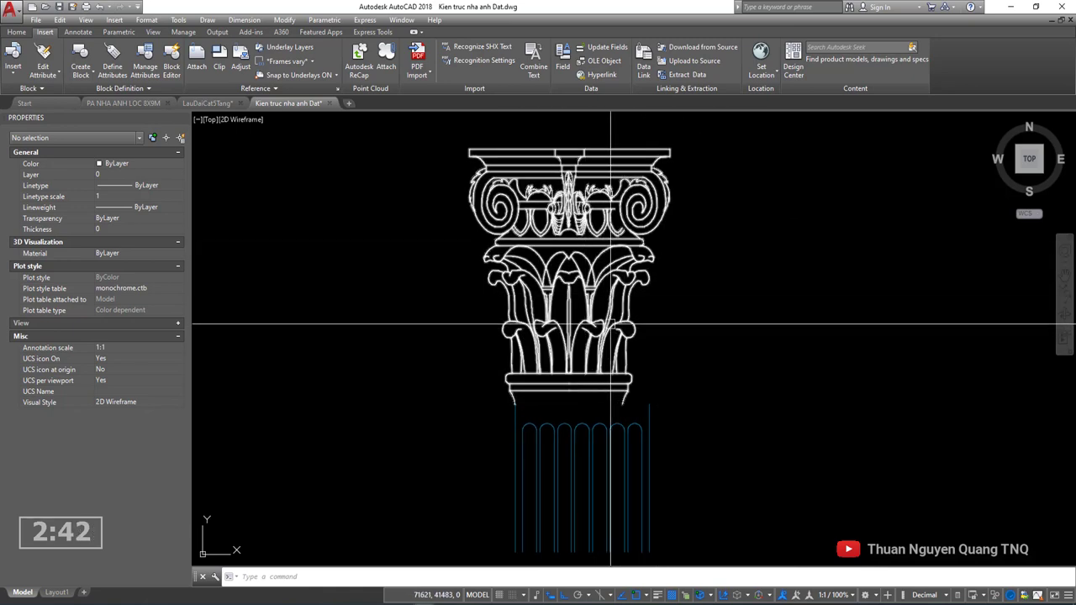
{"action": "scroll", "coordinate": [639, 408], "scroll_direction": "up", "scroll_amount": 5}
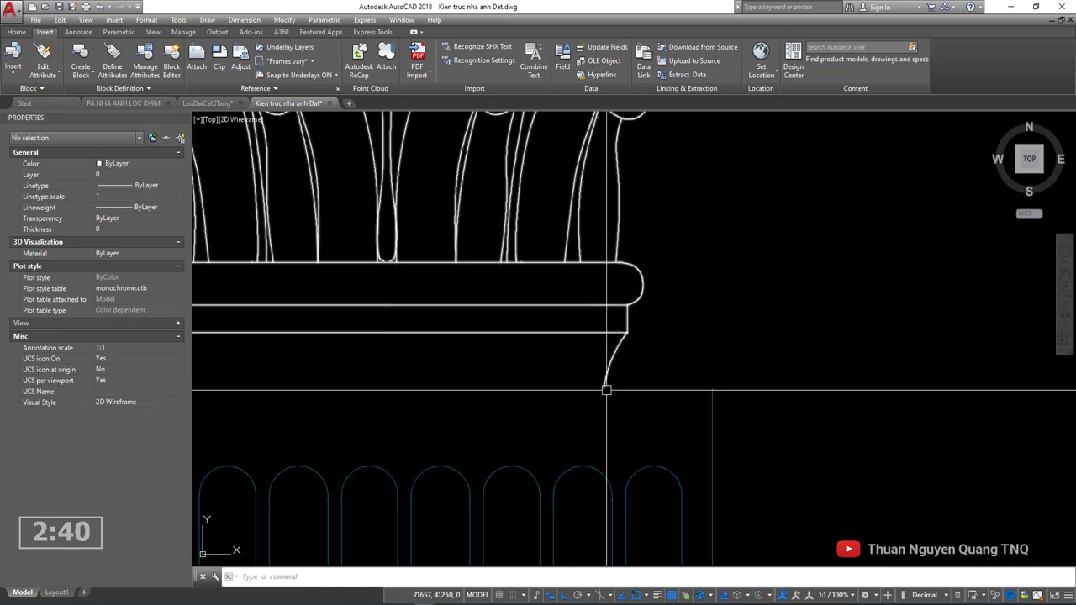
{"action": "scroll", "coordinate": [708, 388], "scroll_direction": "down", "scroll_amount": 5}
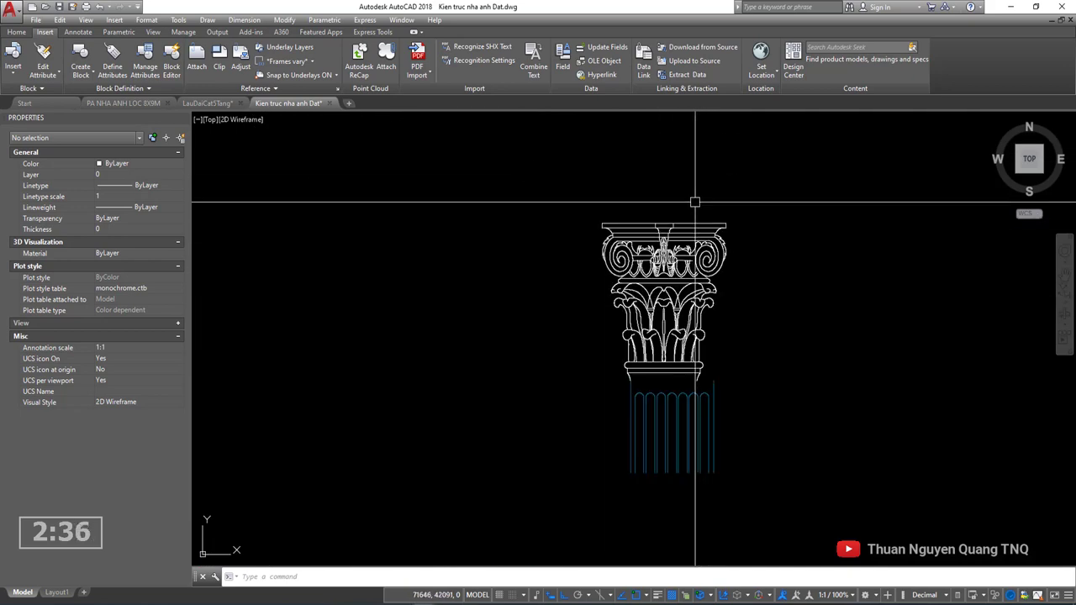
Window-select the KT- Dau Cot block and begin editing its Scale X value.
{"action": "left_click_drag", "start_coordinate": [697, 201], "coordinate": [560, 274]}
{"action": "scroll", "coordinate": [639, 311], "scroll_direction": "down", "scroll_amount": 2}
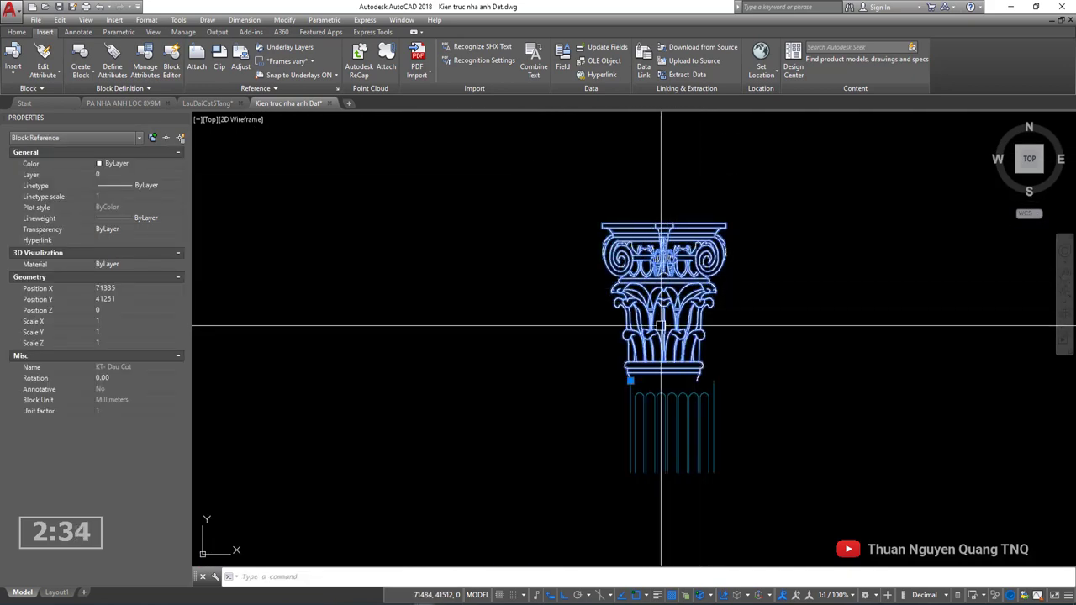
{"action": "left_click", "coordinate": [666, 203]}
{"action": "left_click", "coordinate": [613, 277]}
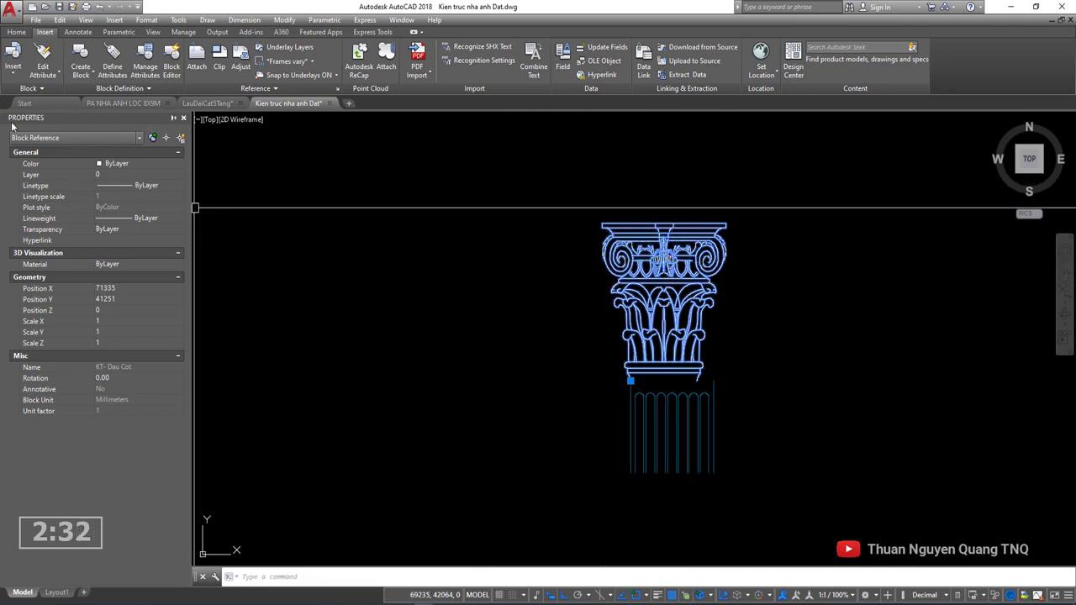
{"action": "left_click", "coordinate": [139, 323]}
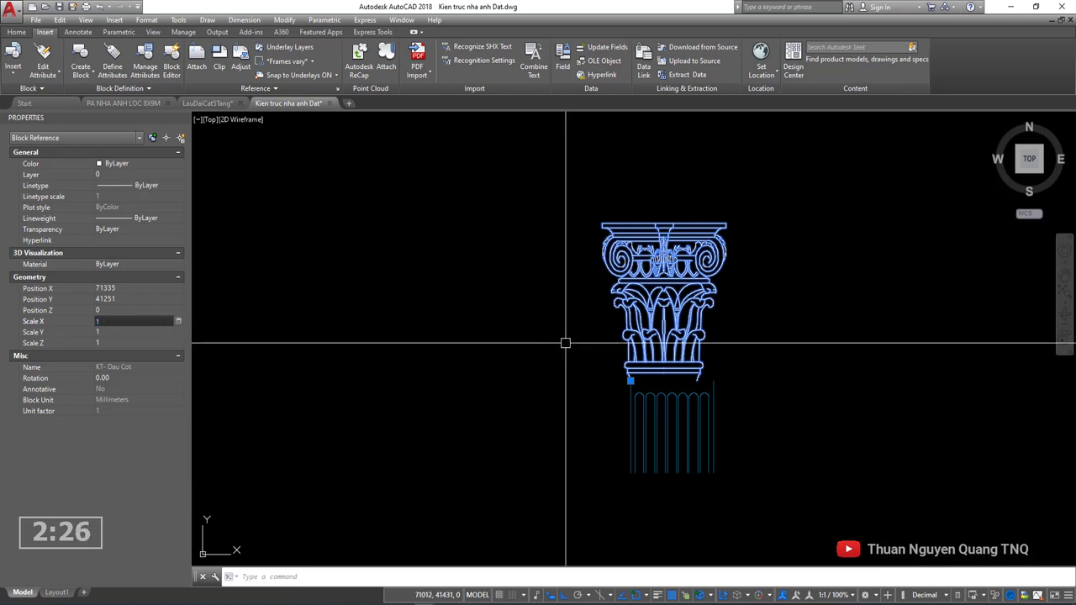
Open QuickCalc for Scale X and measure the column shaft width, 399.671747.
{"action": "left_click", "coordinate": [706, 224]}
{"action": "left_click", "coordinate": [706, 228]}
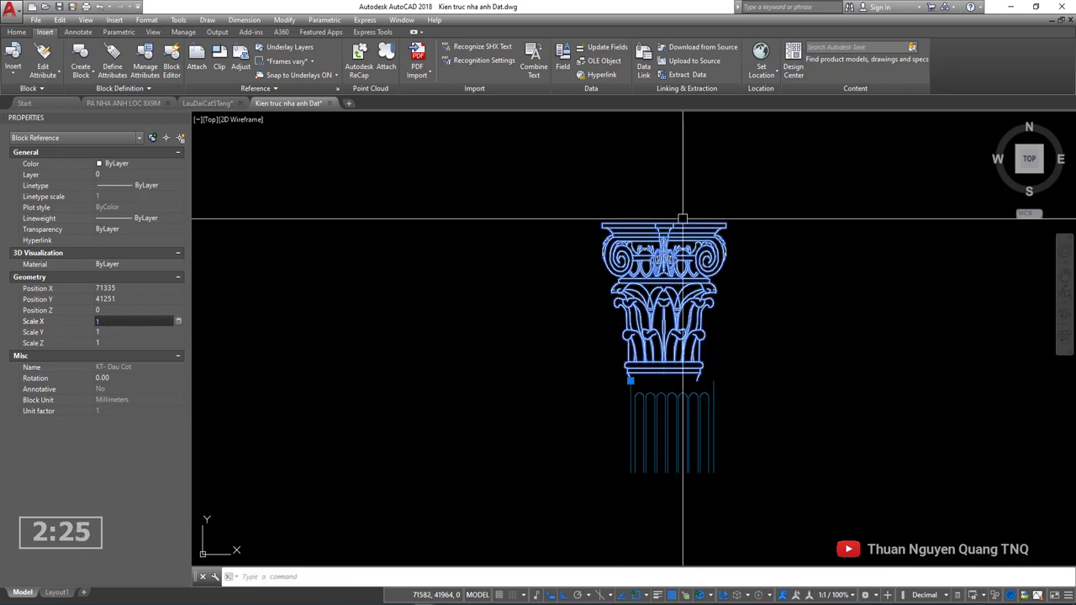
{"action": "left_click", "coordinate": [178, 323]}
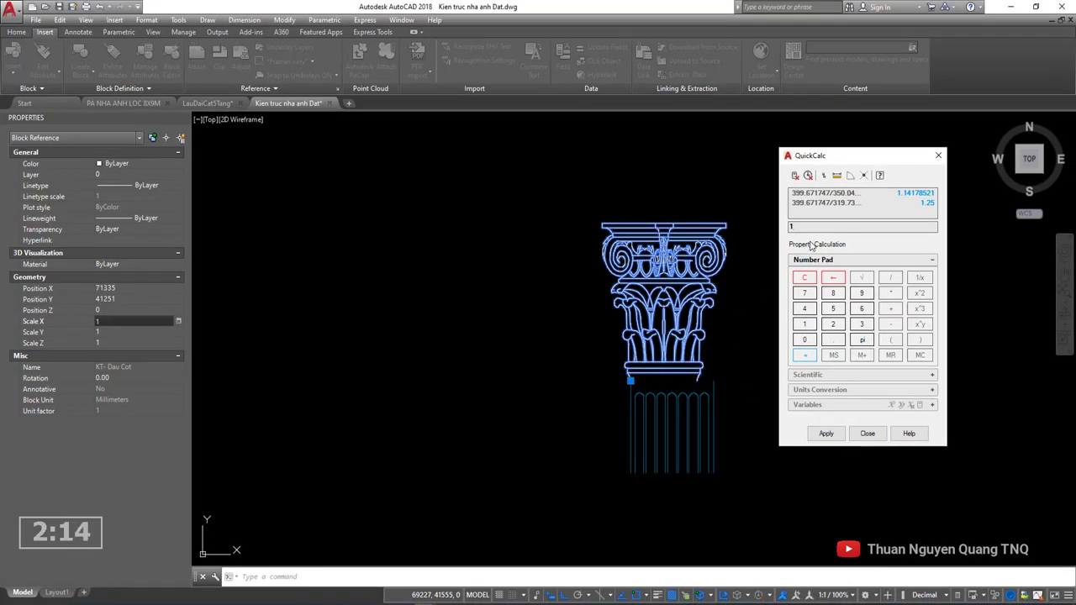
{"action": "left_click", "coordinate": [838, 179]}
{"action": "scroll", "coordinate": [697, 395], "scroll_direction": "up", "scroll_amount": 3}
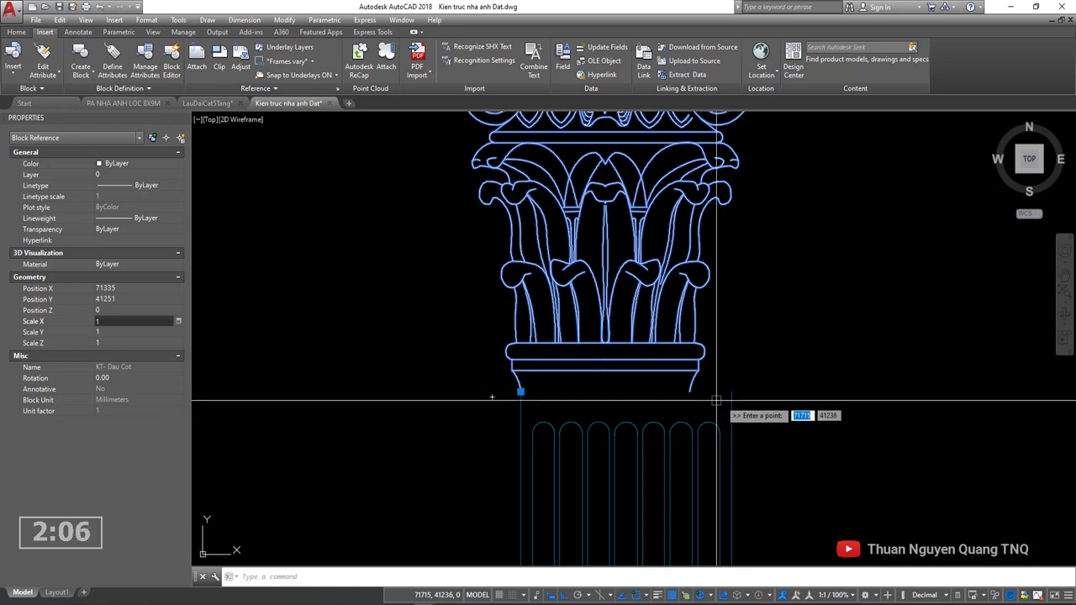
{"action": "left_click", "coordinate": [731, 391]}
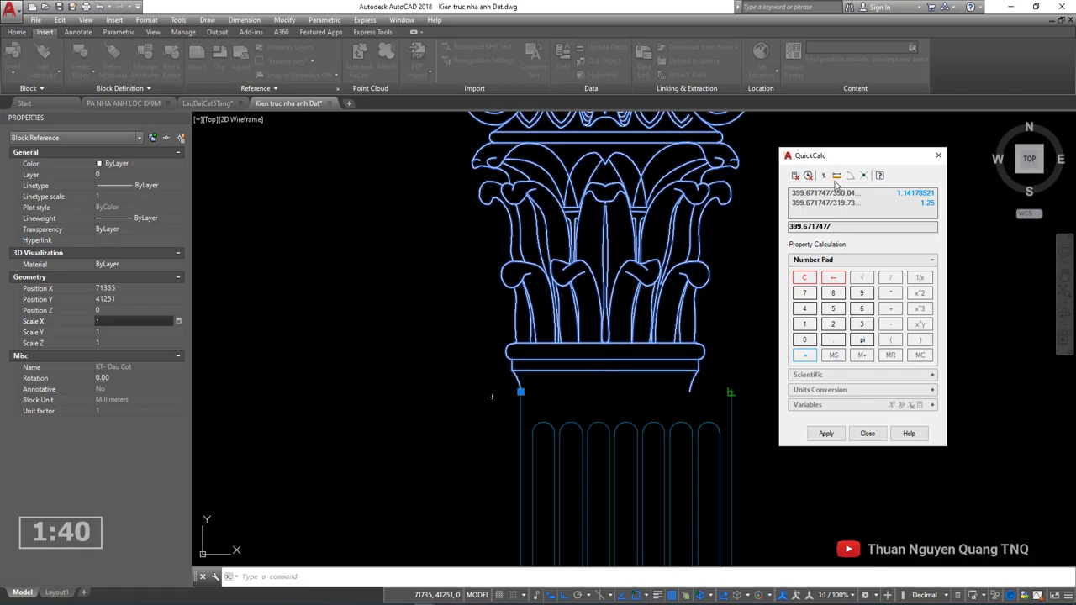
Divide by the capital base width, 319.737398, and apply the ratio to Scale X.
{"action": "left_click", "coordinate": [837, 178]}
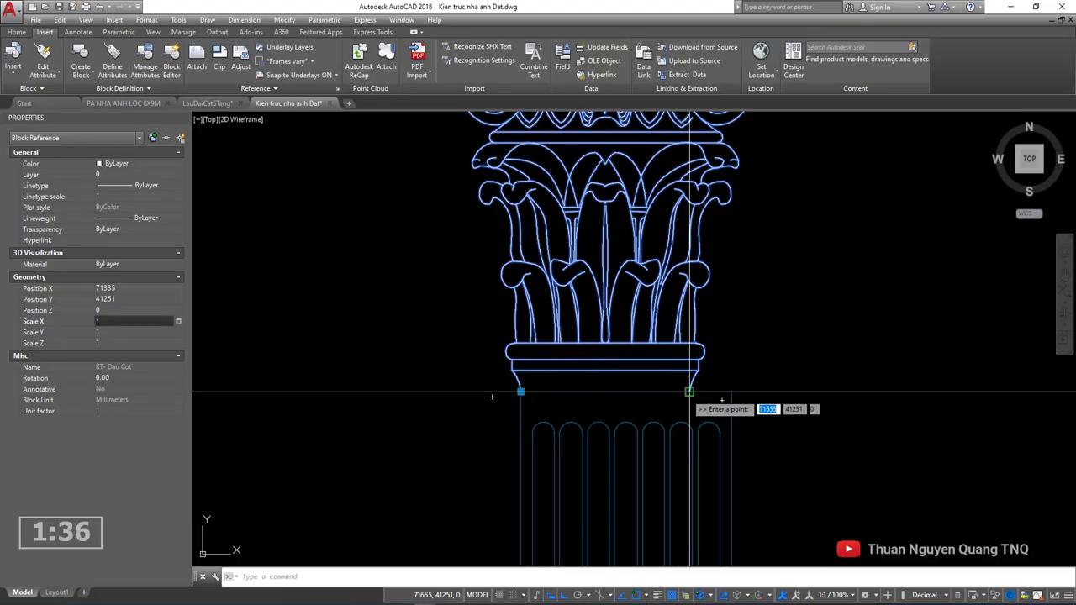
{"action": "left_click", "coordinate": [690, 391]}
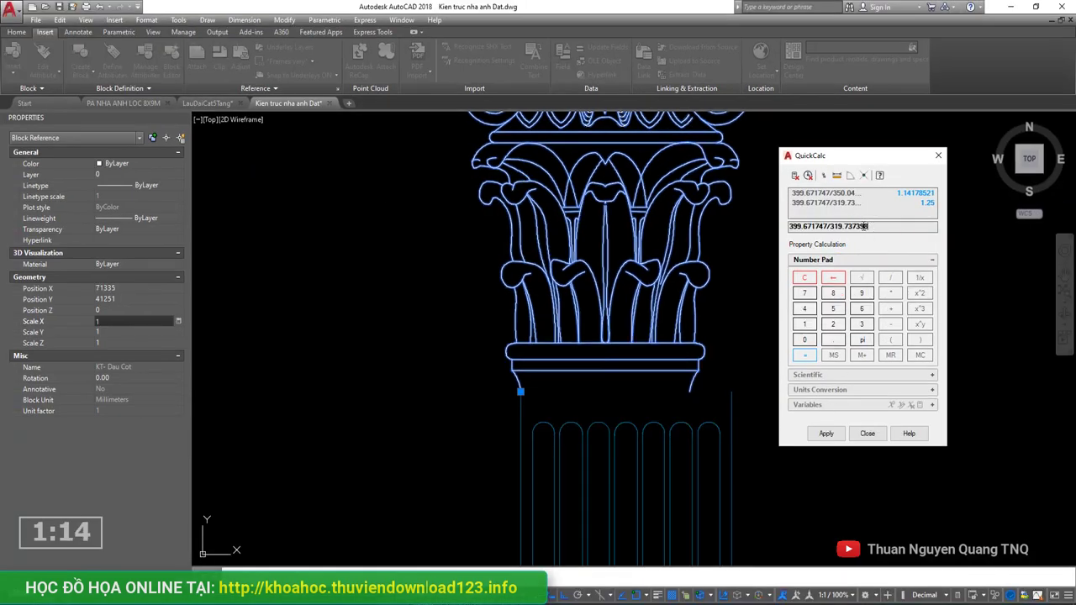
{"action": "left_click", "coordinate": [825, 434]}
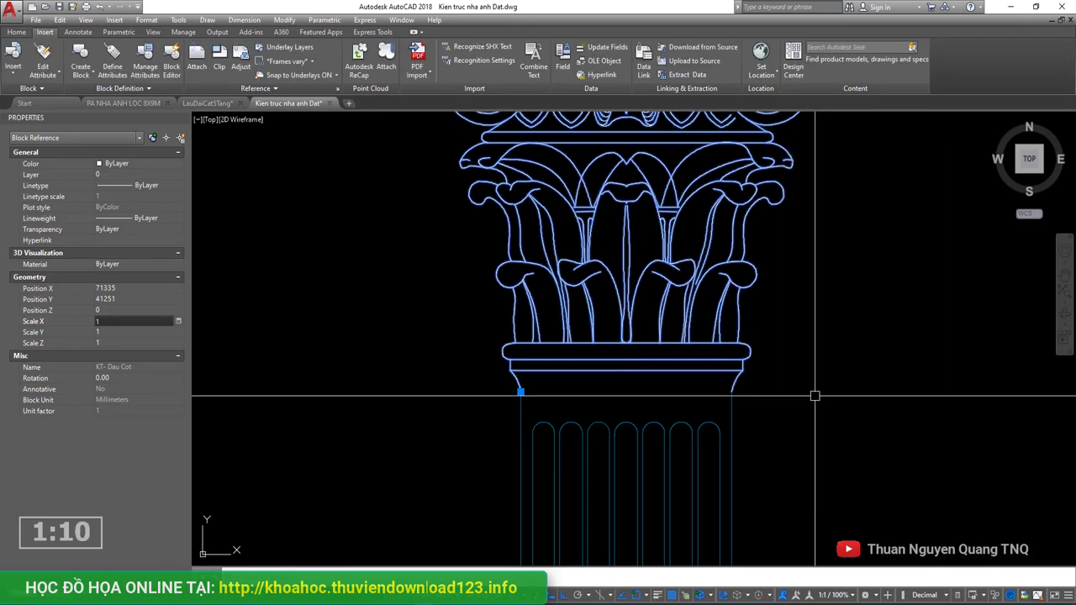
Zoom around the capital and clear any leftover selection, abandoning a first selection window.
{"action": "scroll", "coordinate": [734, 378], "scroll_direction": "down", "scroll_amount": 4}
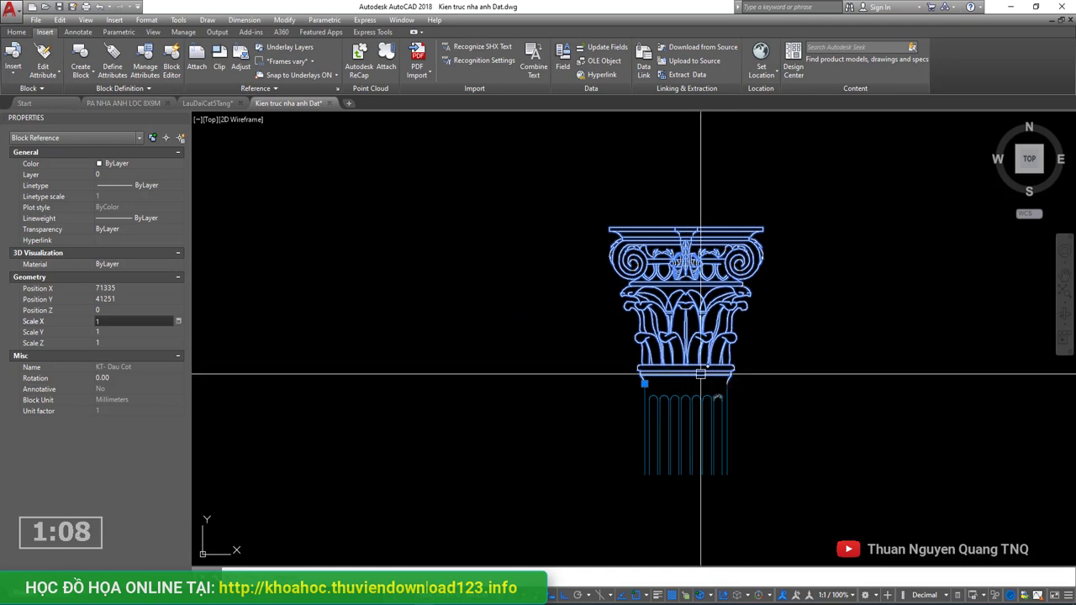
{"action": "scroll", "coordinate": [726, 377], "scroll_direction": "up", "scroll_amount": 2}
{"action": "scroll", "coordinate": [729, 384], "scroll_direction": "up", "scroll_amount": 2}
{"action": "scroll", "coordinate": [732, 384], "scroll_direction": "down", "scroll_amount": 5}
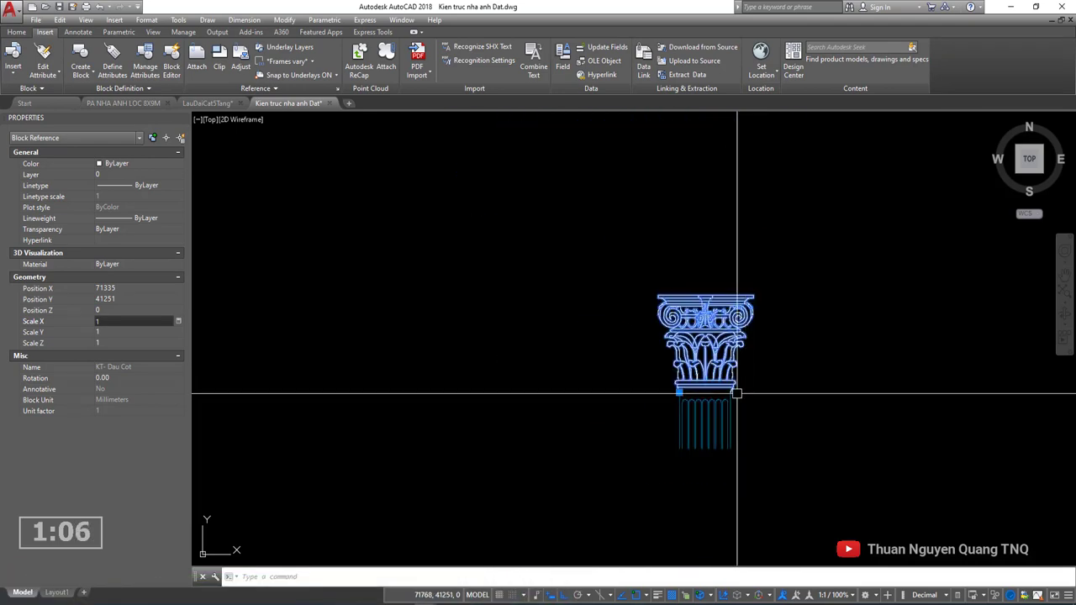
{"action": "key", "text": "Escape"}
{"action": "scroll", "coordinate": [769, 387], "scroll_direction": "down", "scroll_amount": 5}
{"action": "scroll", "coordinate": [638, 387], "scroll_direction": "up", "scroll_amount": 3}
{"action": "scroll", "coordinate": [538, 388], "scroll_direction": "up", "scroll_amount": 3}
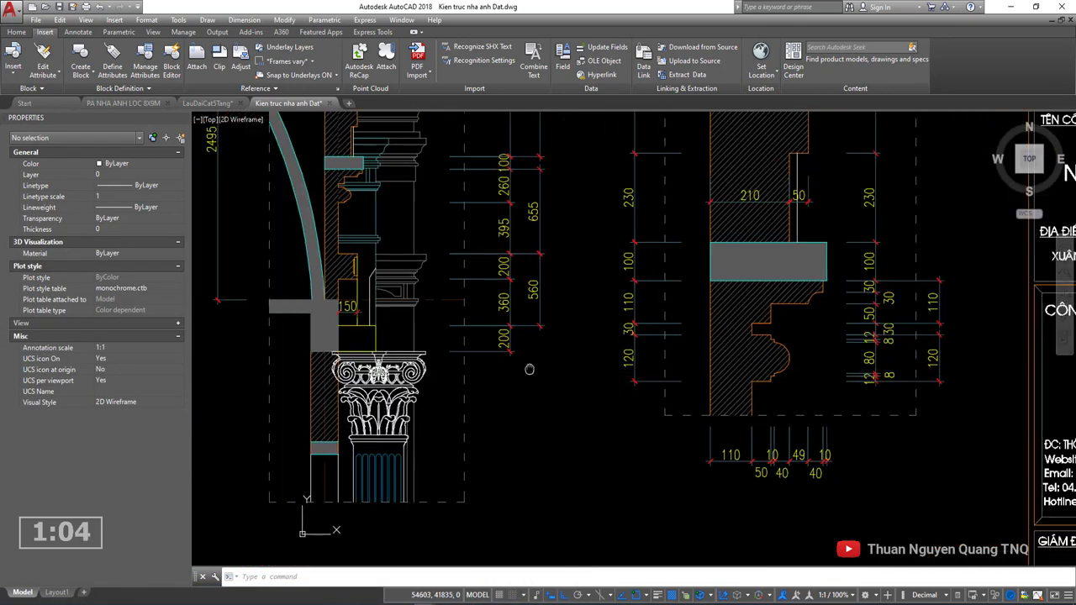
{"action": "scroll", "coordinate": [482, 388], "scroll_direction": "up", "scroll_amount": 2}
{"action": "scroll", "coordinate": [482, 388], "scroll_direction": "up", "scroll_amount": 2}
{"action": "scroll", "coordinate": [446, 434], "scroll_direction": "up", "scroll_amount": 1}
{"action": "scroll", "coordinate": [437, 440], "scroll_direction": "up", "scroll_amount": 1}
{"action": "left_click", "coordinate": [427, 445]}
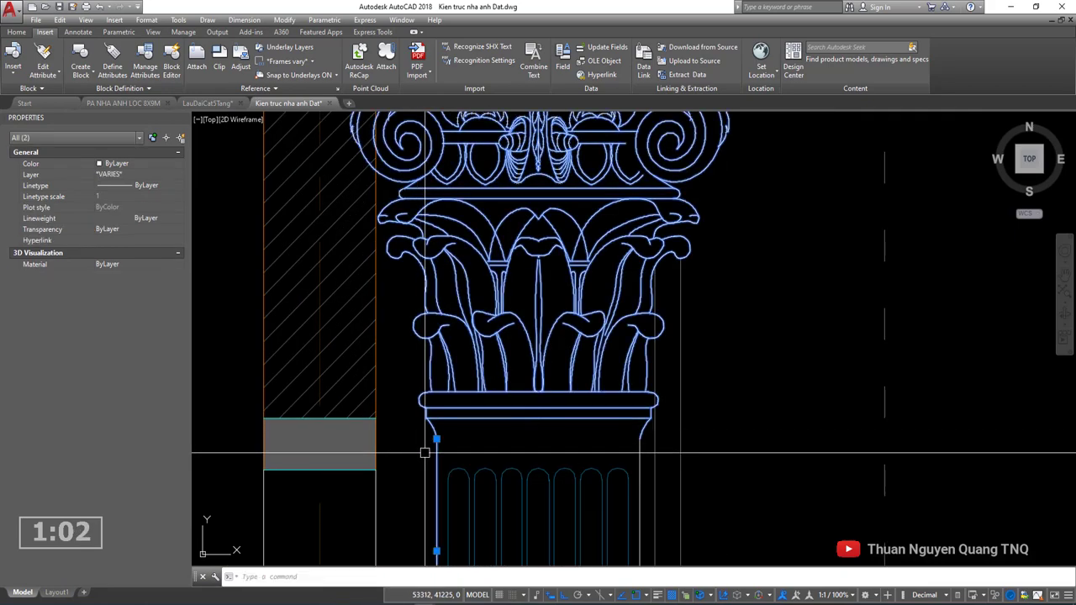
{"action": "key", "text": "Escape"}
{"action": "scroll", "coordinate": [621, 442], "scroll_direction": "up", "scroll_amount": 1}
{"action": "left_click", "coordinate": [647, 443]}
{"action": "key", "text": "Escape"}
Zoom out to the drawing sheet and window-select the resized capital and shaft beside it.
{"action": "scroll", "coordinate": [625, 445], "scroll_direction": "down", "scroll_amount": 5}
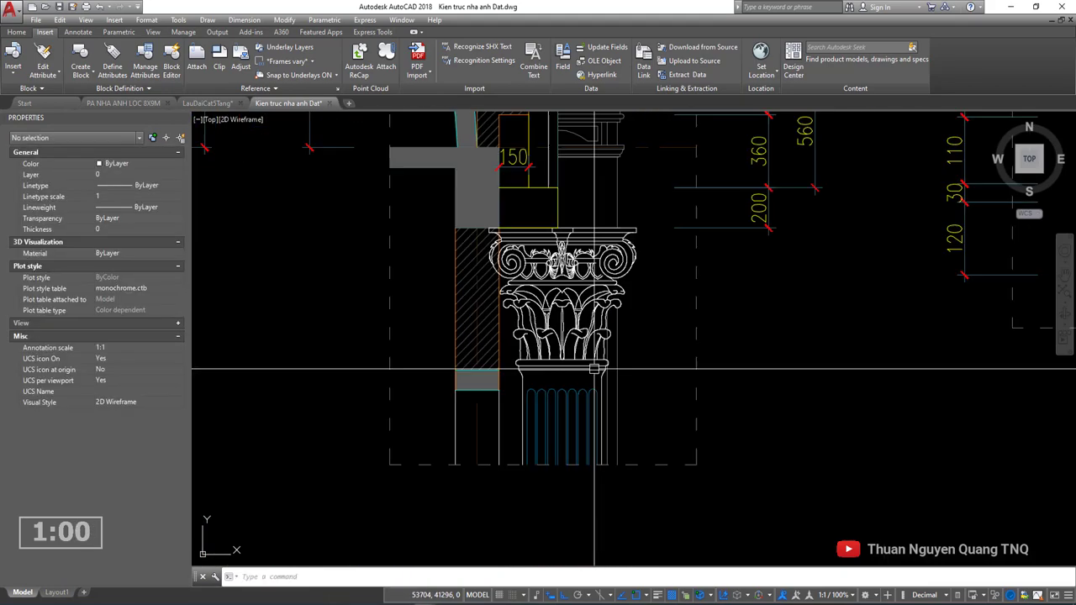
{"action": "scroll", "coordinate": [603, 370], "scroll_direction": "down", "scroll_amount": 3}
{"action": "scroll", "coordinate": [816, 361], "scroll_direction": "down", "scroll_amount": 3}
{"action": "scroll", "coordinate": [757, 358], "scroll_direction": "down", "scroll_amount": 1}
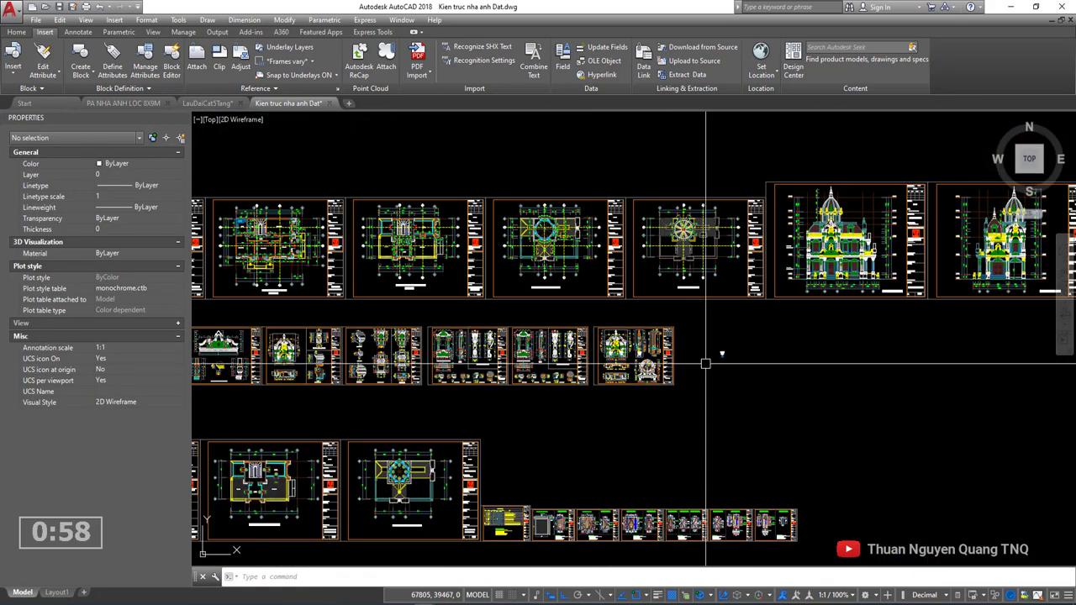
{"action": "scroll", "coordinate": [768, 344], "scroll_direction": "up", "scroll_amount": 5}
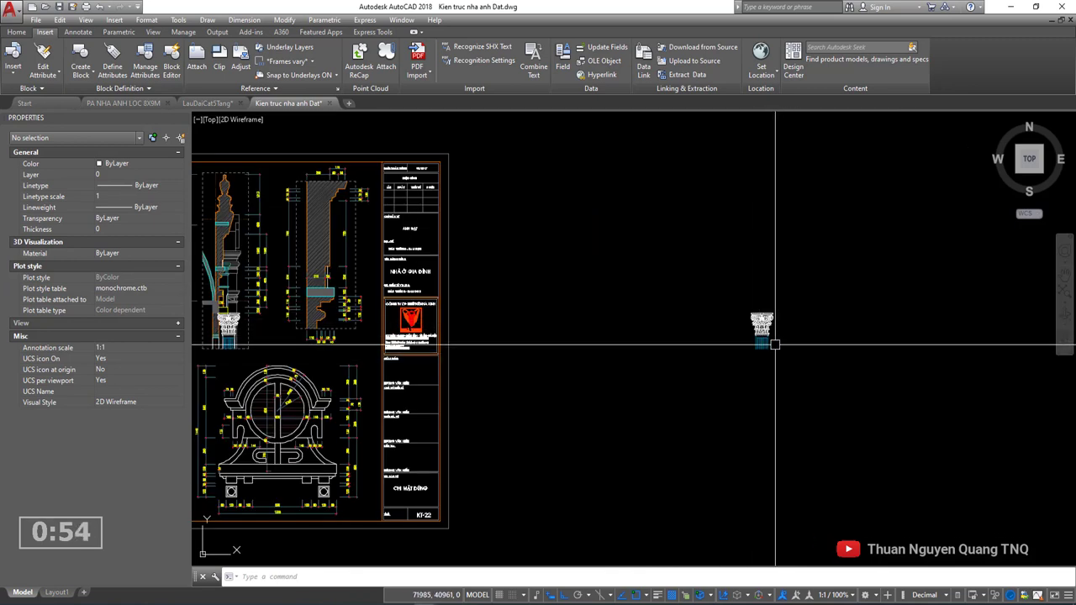
{"action": "scroll", "coordinate": [773, 334], "scroll_direction": "up", "scroll_amount": 3}
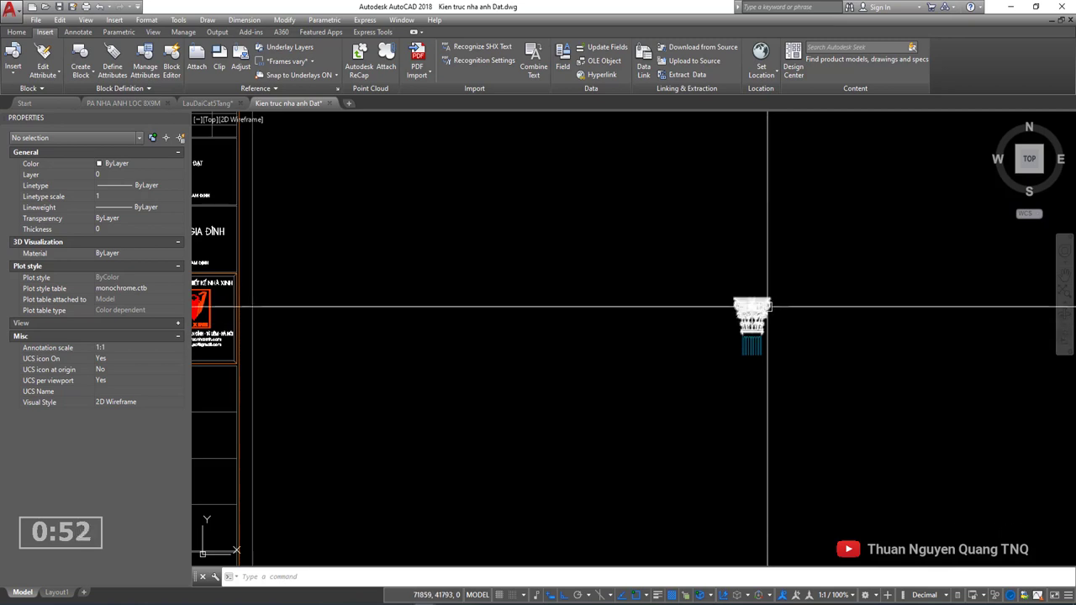
{"action": "scroll", "coordinate": [772, 321], "scroll_direction": "up", "scroll_amount": 2}
{"action": "scroll", "coordinate": [768, 320], "scroll_direction": "up", "scroll_amount": 3}
{"action": "scroll", "coordinate": [774, 353], "scroll_direction": "down", "scroll_amount": 1}
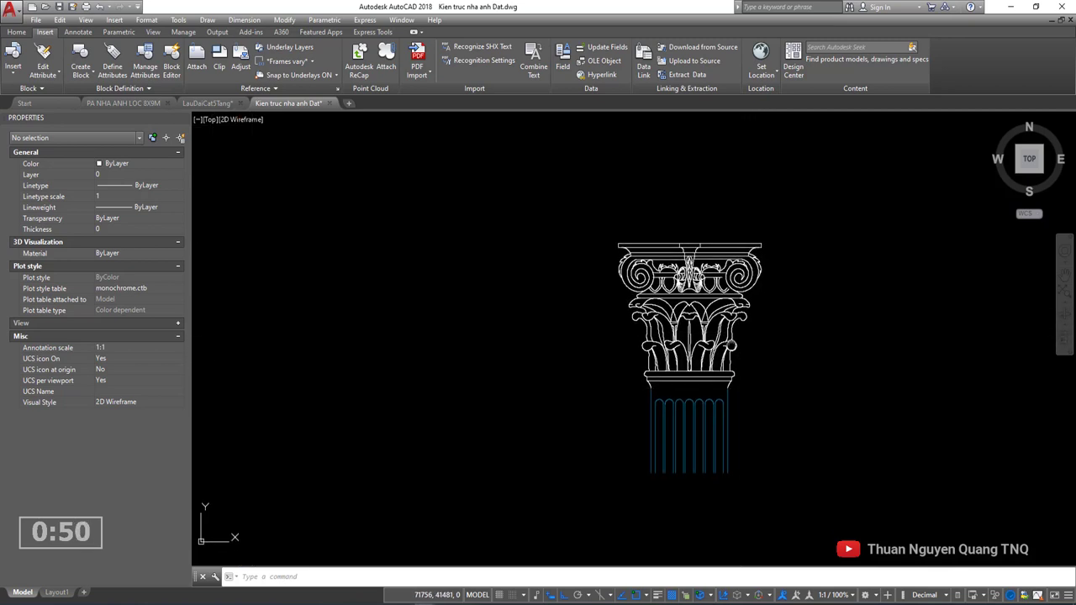
{"action": "scroll", "coordinate": [748, 352], "scroll_direction": "down", "scroll_amount": 3}
{"action": "scroll", "coordinate": [732, 351], "scroll_direction": "down", "scroll_amount": 3}
{"action": "scroll", "coordinate": [736, 350], "scroll_direction": "down", "scroll_amount": 2}
{"action": "left_click", "coordinate": [740, 359]}
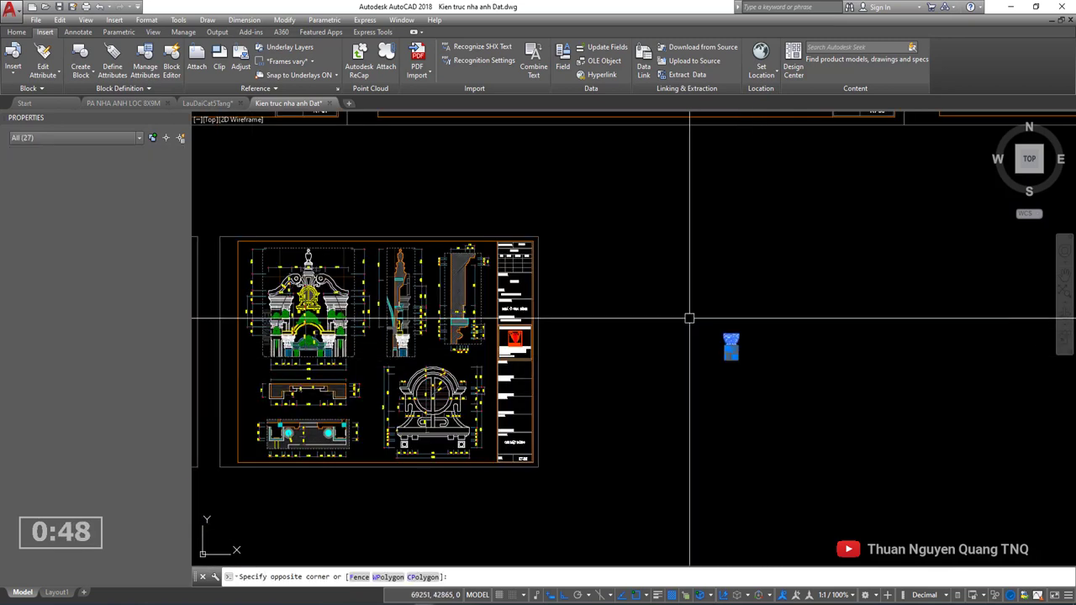
{"action": "left_click", "coordinate": [691, 328]}
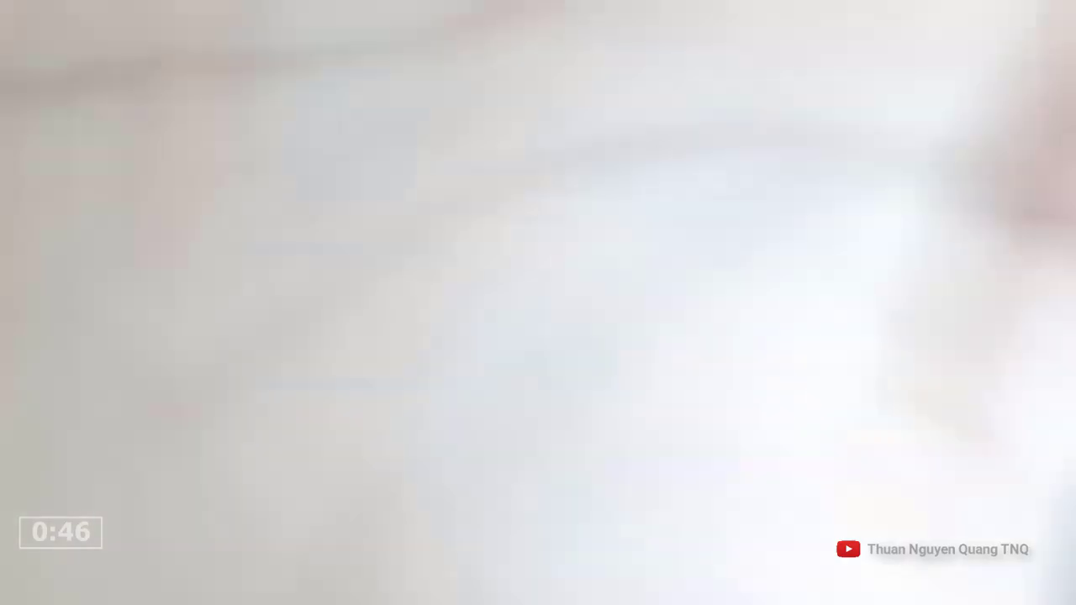